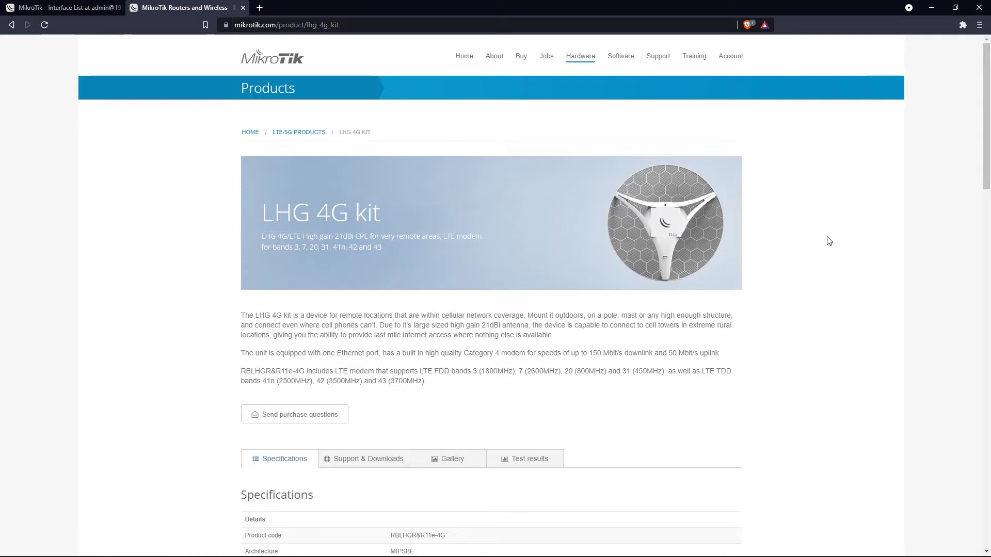
# - Review the general hardware and powering specifications on the LHG 4G kit product page
pyautogui.scroll(-5, 829, 237)
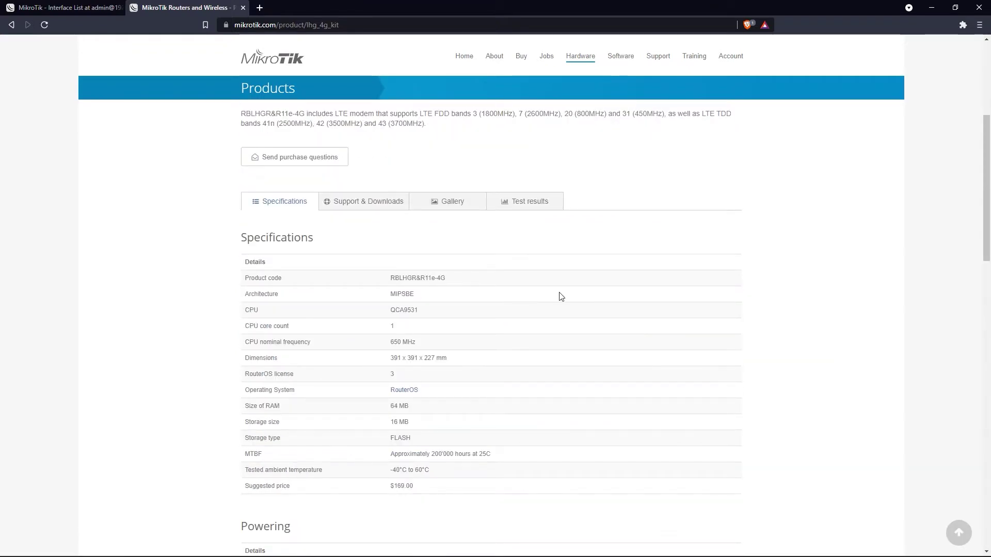
pyautogui.scroll(-1, 507, 302)
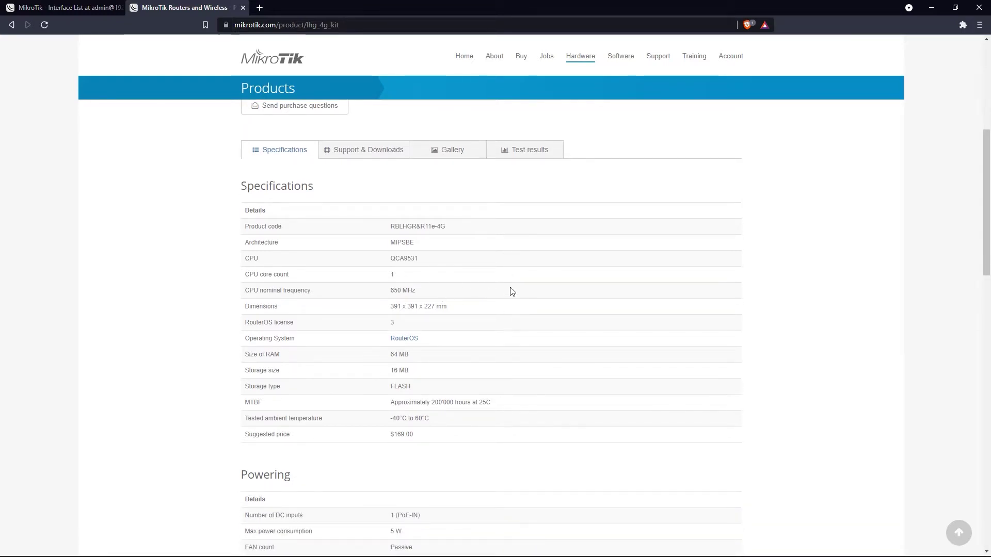
pyautogui.scroll(-1, 634, 310)
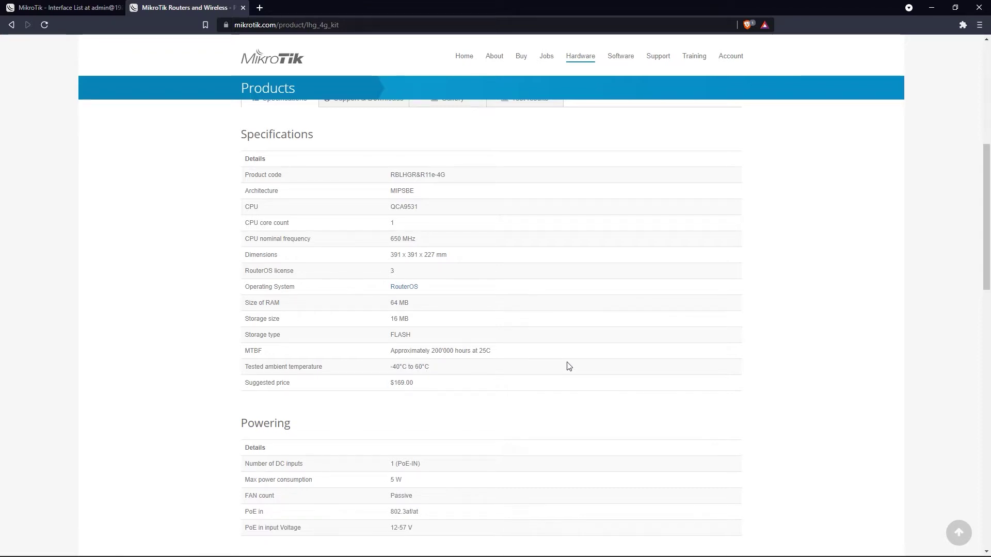
pyautogui.scroll(-2, 568, 365)
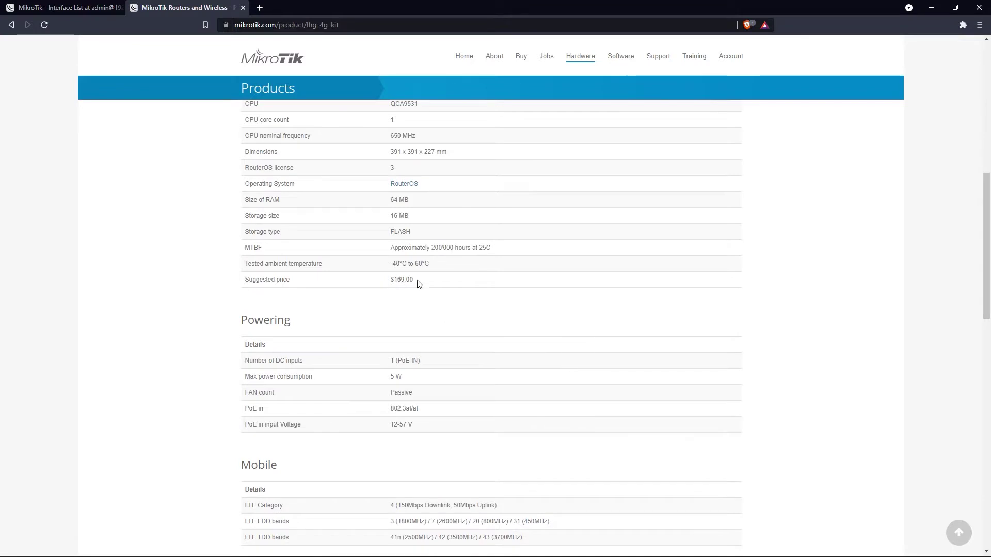
pyautogui.scroll(-2, 491, 307)
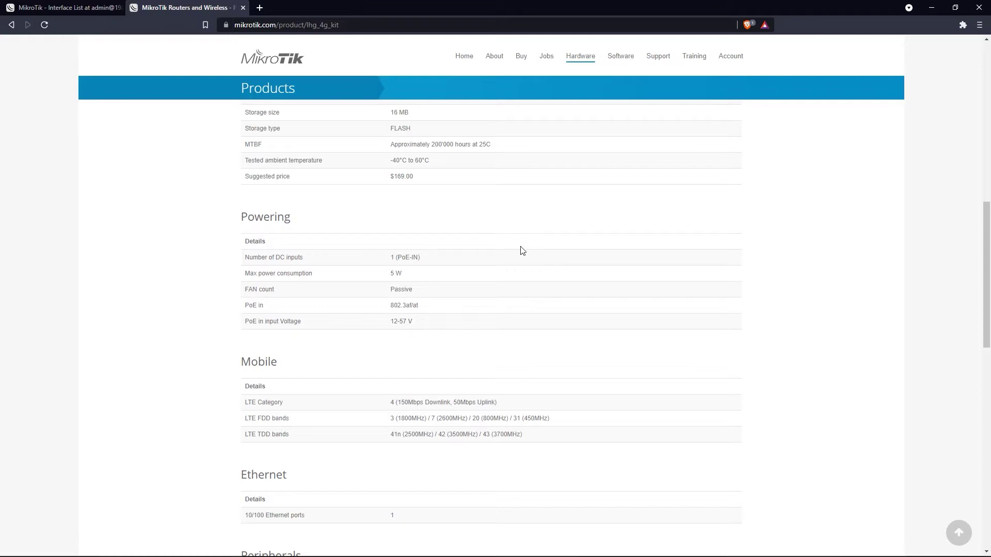
pyautogui.scroll(-1, 522, 250)
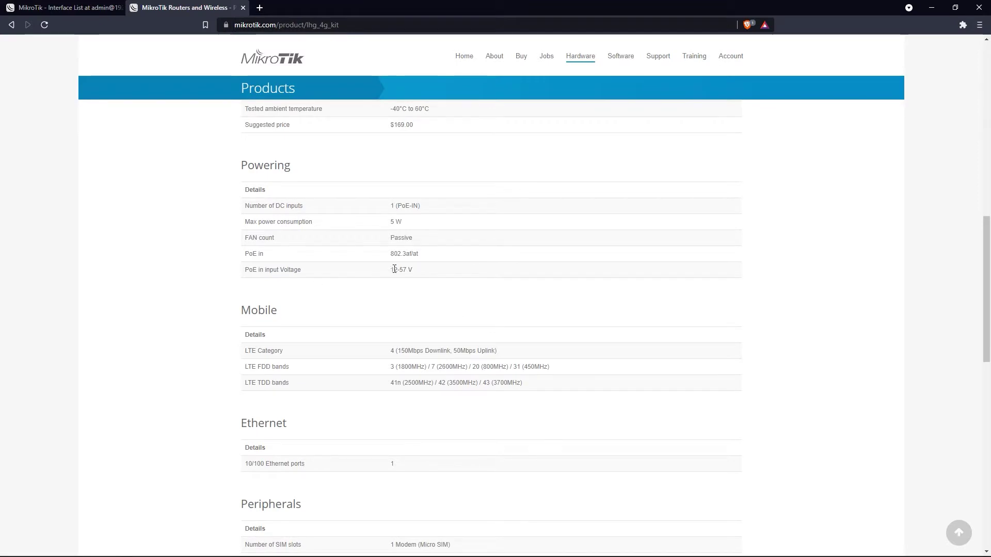
# - Examine the kit's mobile specifications, highlighting the LTE category's downlink speed and TDD band 42
pyautogui.scroll(-3, 604, 292)
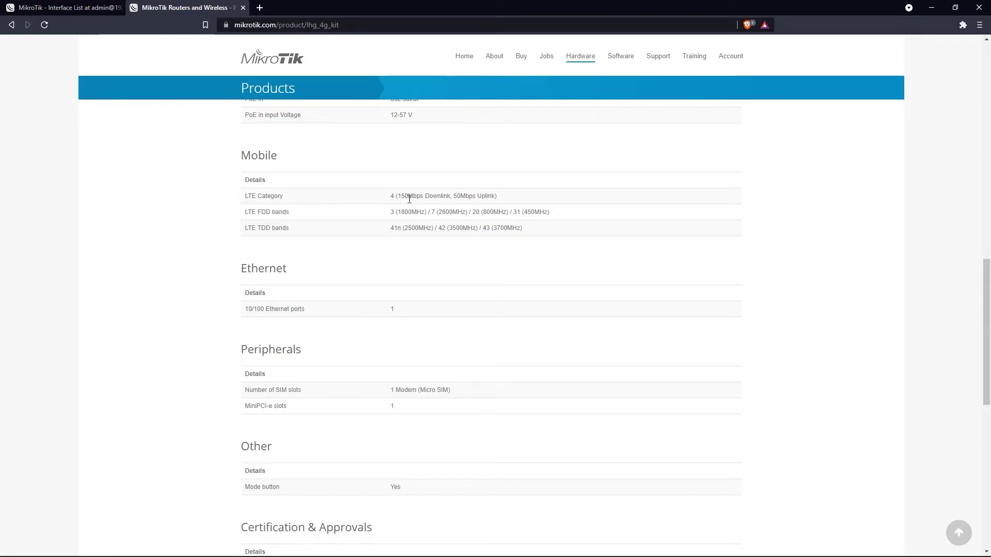
pyautogui.moveTo(397, 196); pyautogui.dragTo(453, 197)
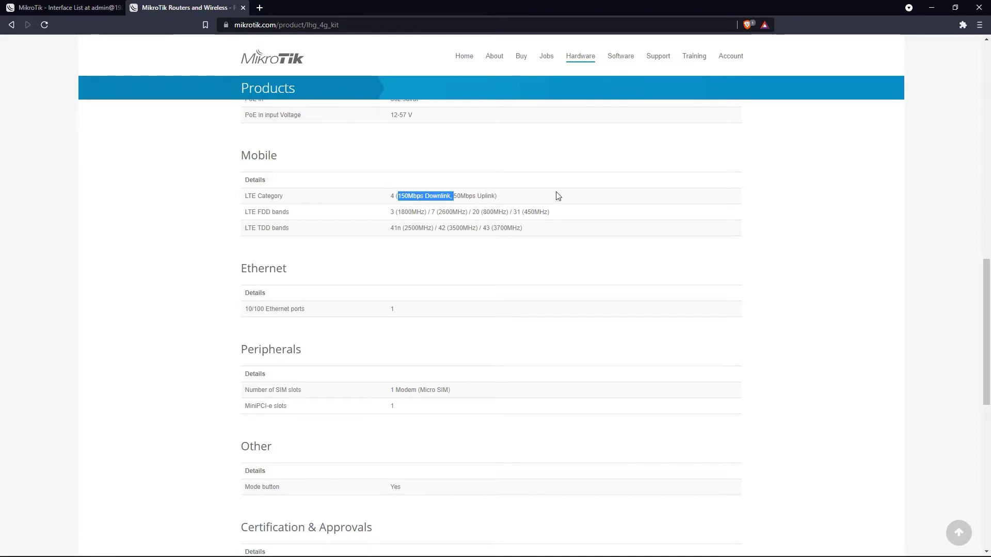
pyautogui.click(454, 196)
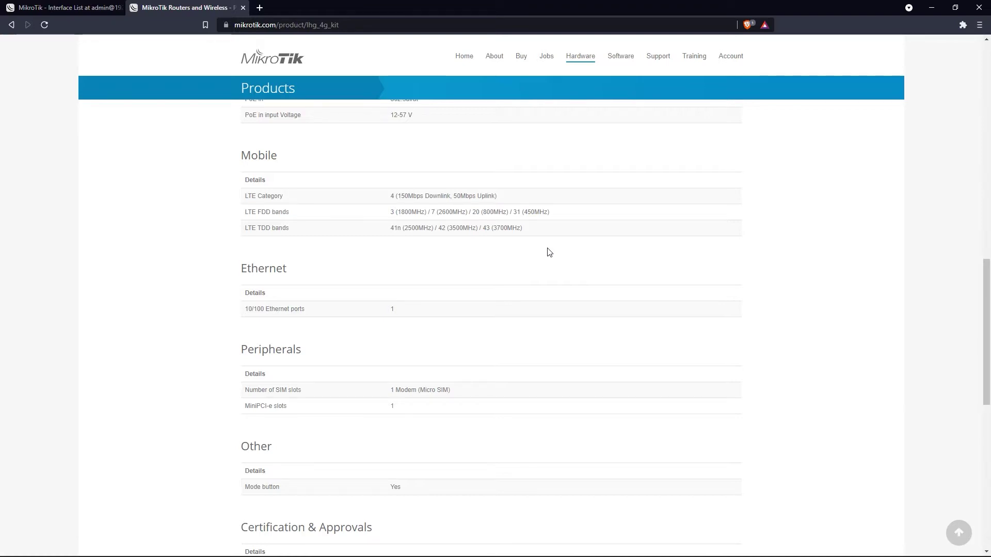
pyautogui.moveTo(438, 228); pyautogui.dragTo(479, 229)
pyautogui.click(483, 256)
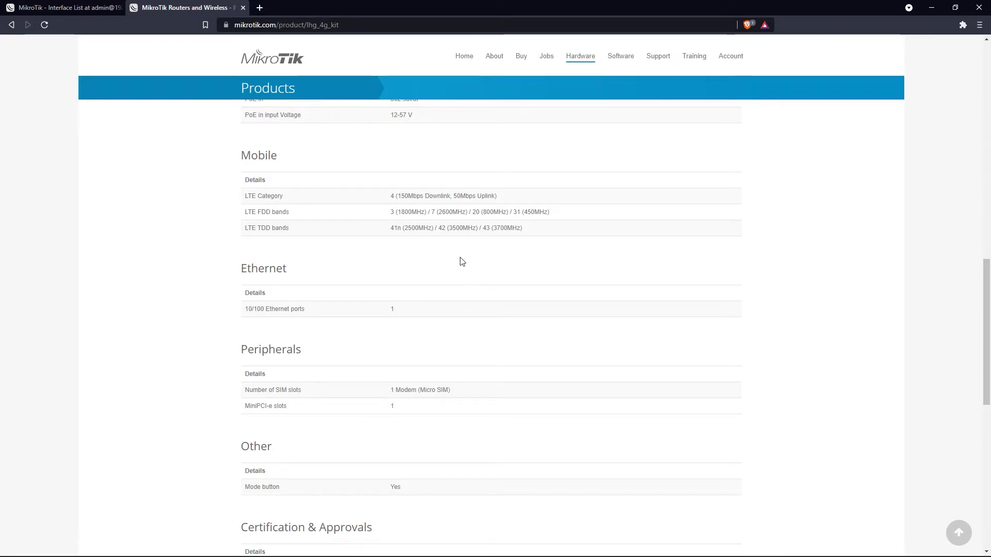
# - Check the kit's remaining specifications and view the enlarged photos of its included parts, from the power adapter through the K-LHG kit
pyautogui.scroll(-2, 464, 266)
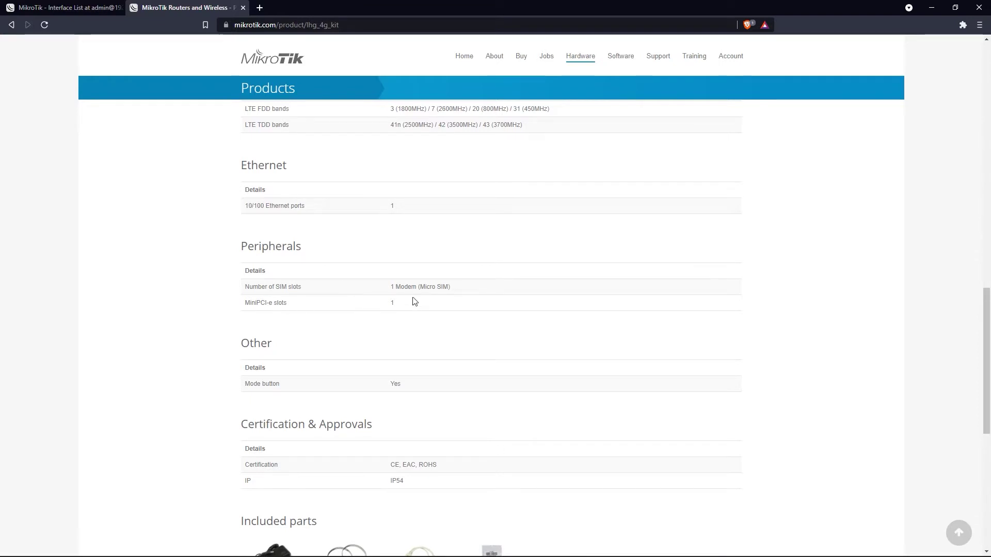
pyautogui.scroll(-2, 413, 301)
pyautogui.scroll(-3, 419, 288)
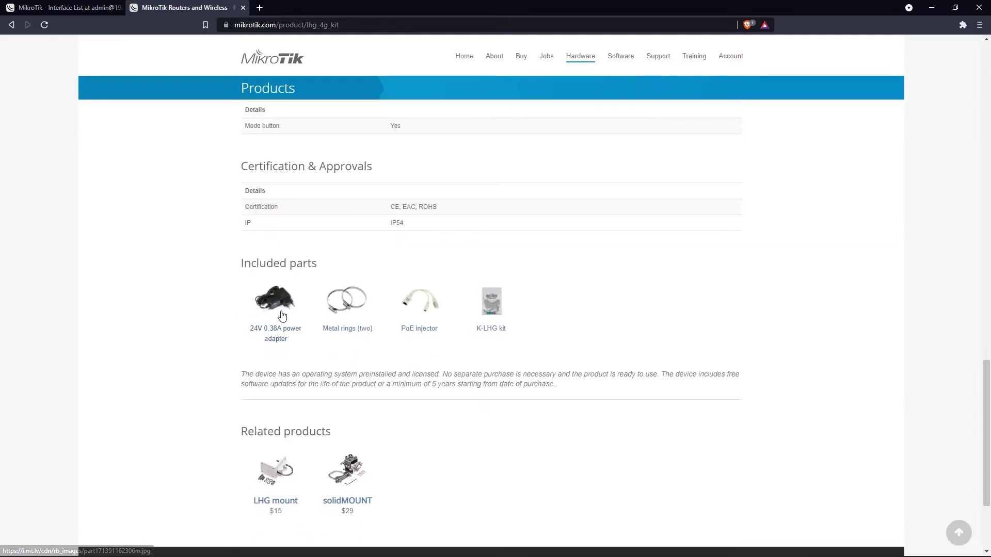
pyautogui.click(281, 316)
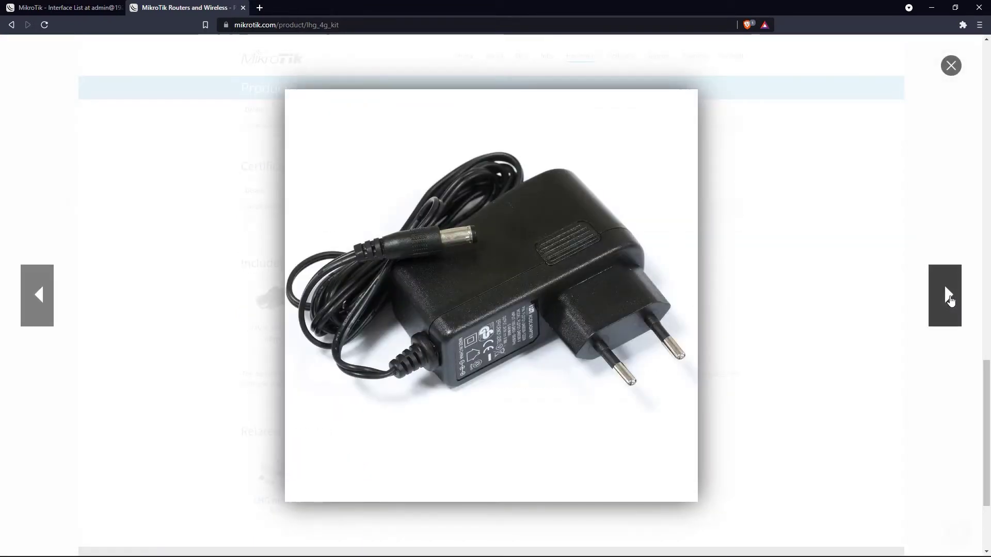
pyautogui.click(950, 301)
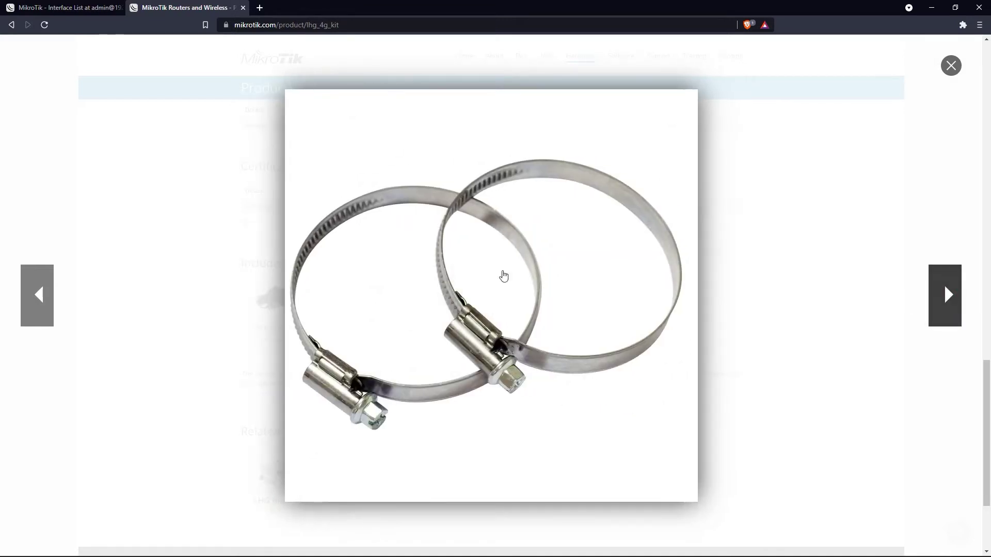
pyautogui.click(946, 292)
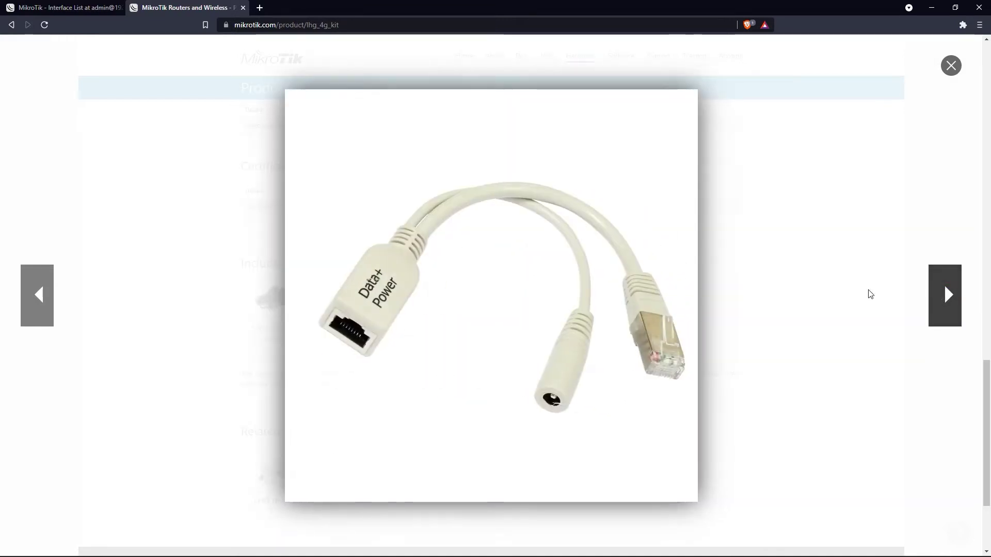
pyautogui.click(952, 307)
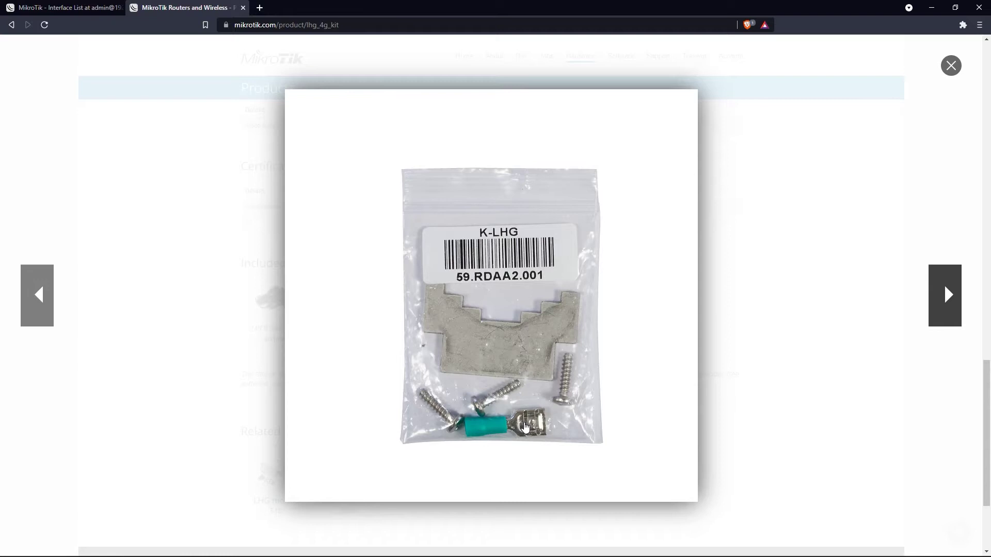
pyautogui.click(945, 297)
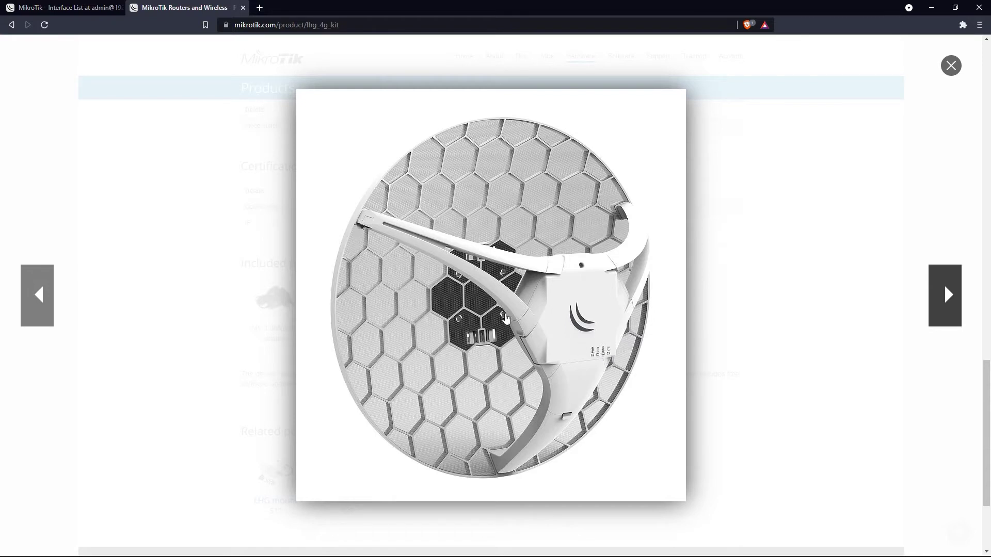
pyautogui.click(951, 74)
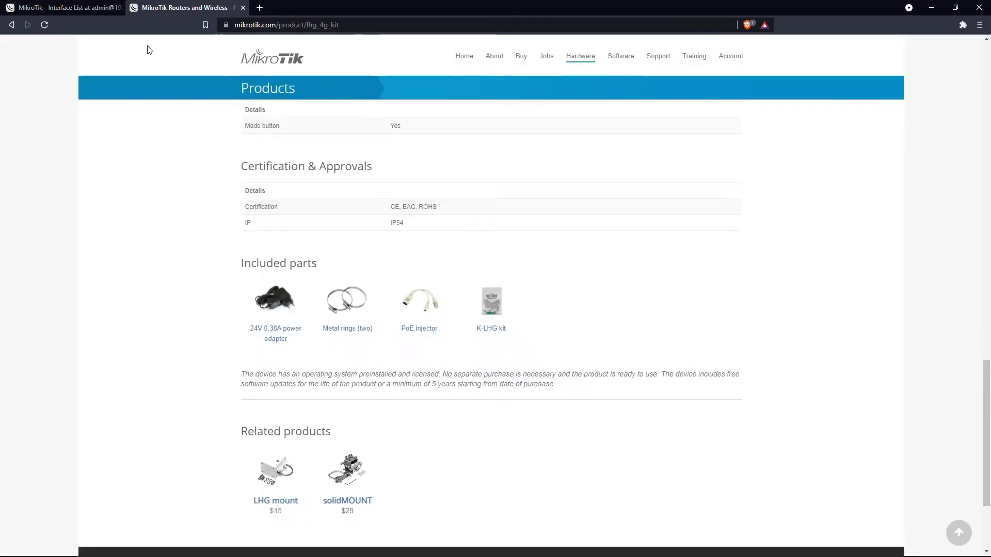
# - Switch to the router's WebFig page, show the interface list and highlight the 192.168.88.1 address
pyautogui.click(73, 12)
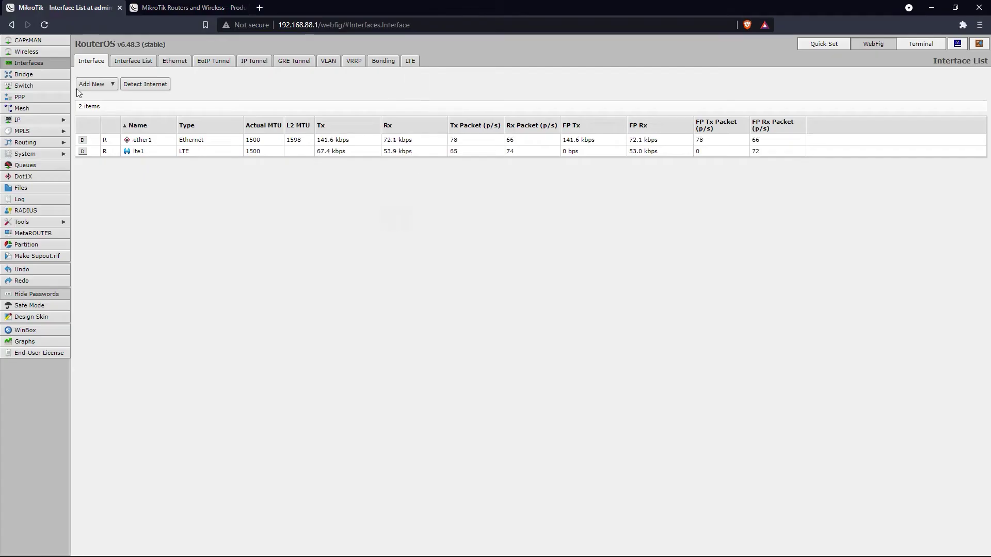
pyautogui.click(35, 63)
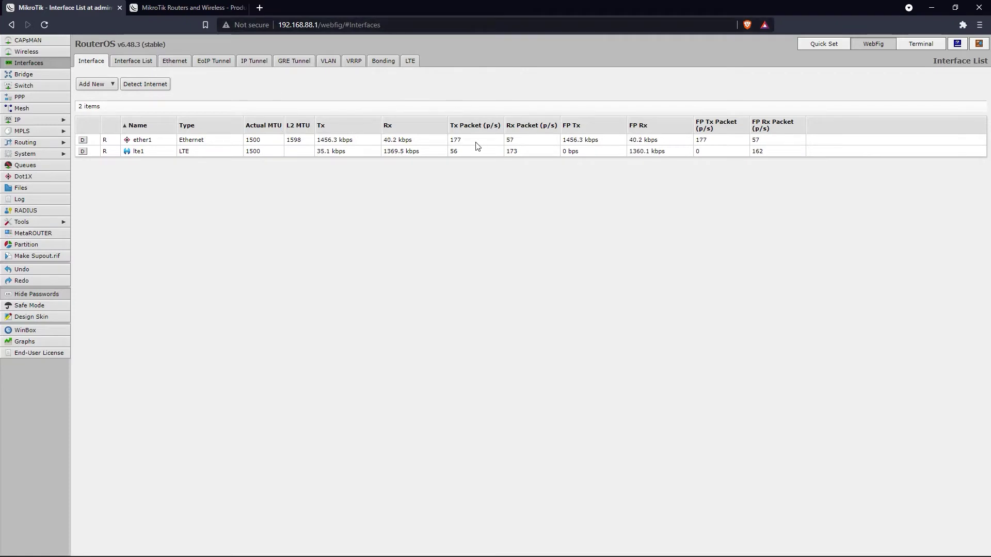
pyautogui.click(295, 25)
pyautogui.click(296, 25)
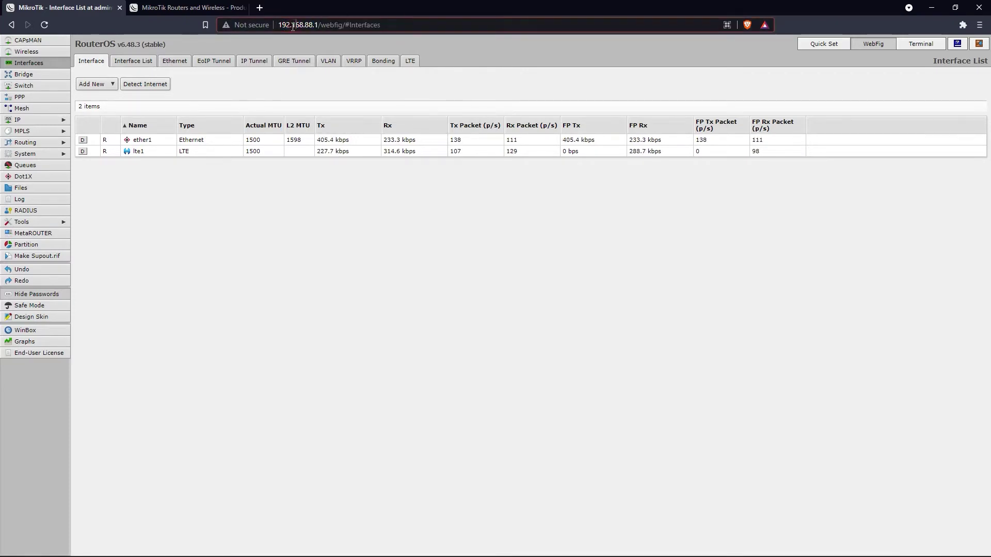
pyautogui.moveTo(279, 25); pyautogui.dragTo(316, 25)
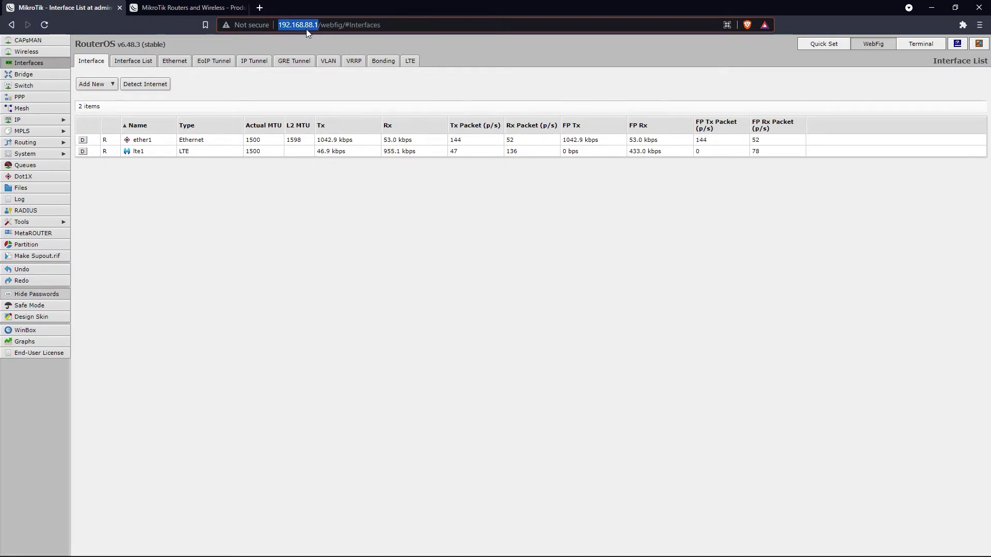
pyautogui.click(432, 206)
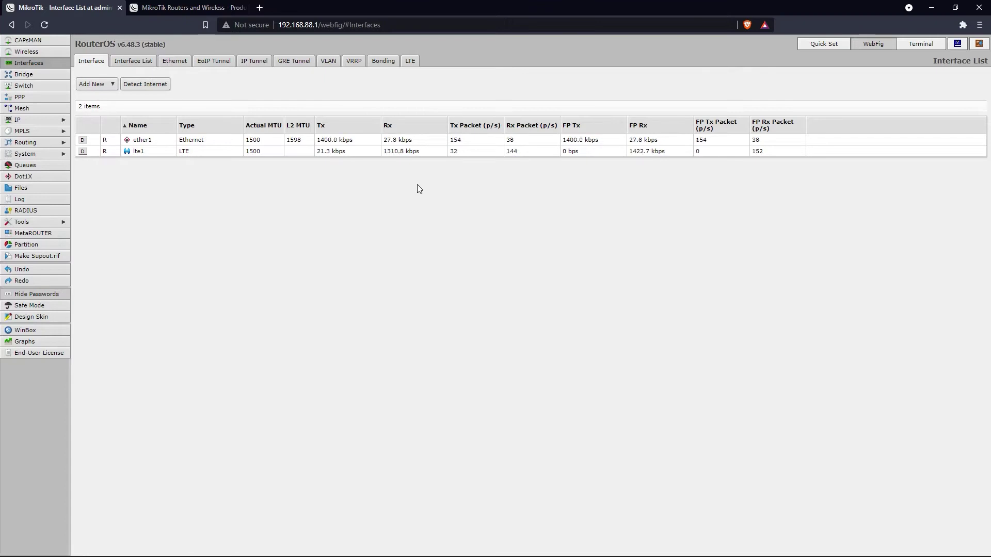
# - Open the lte1 interface and look over its general settings, selected bands and cellular details
pyautogui.click(432, 149)
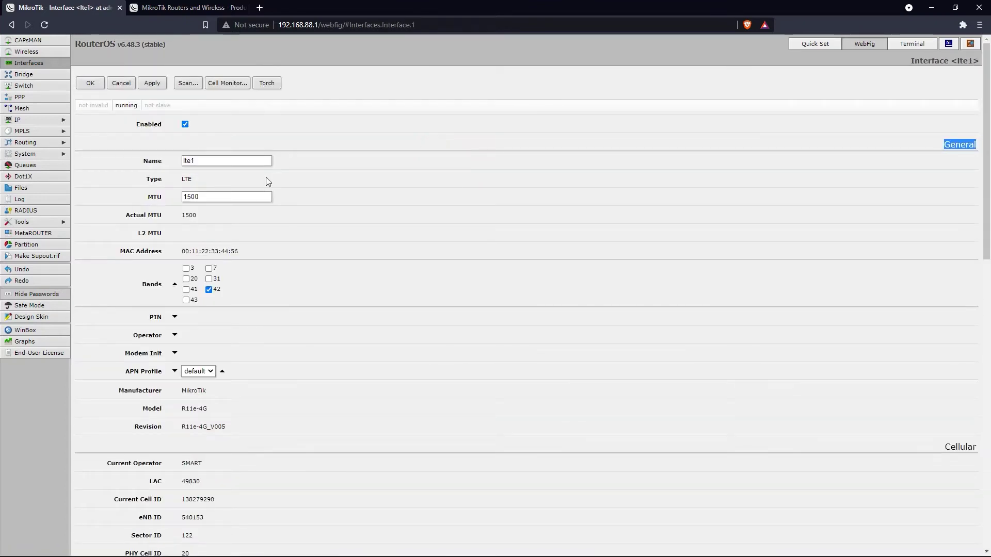
pyautogui.click(219, 161)
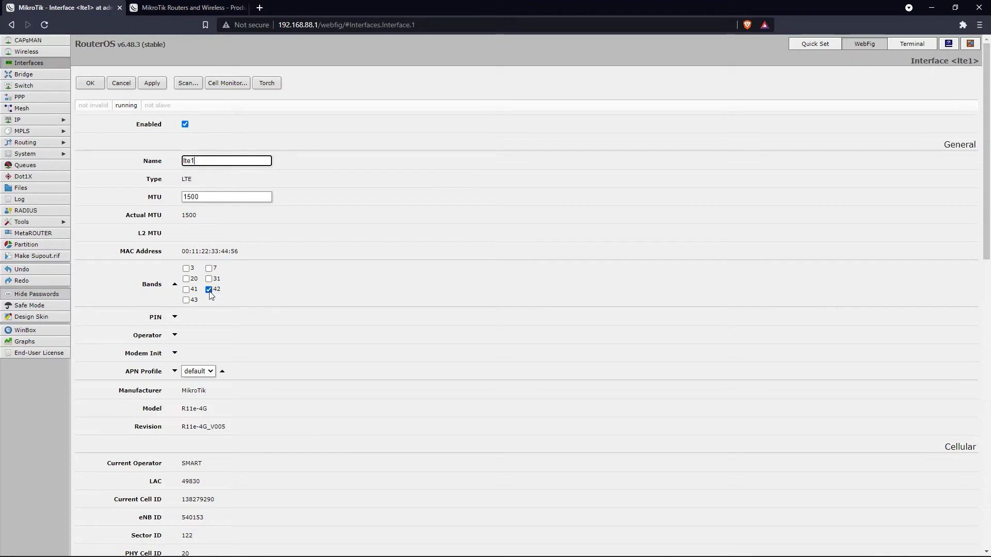
pyautogui.scroll(-4, 382, 278)
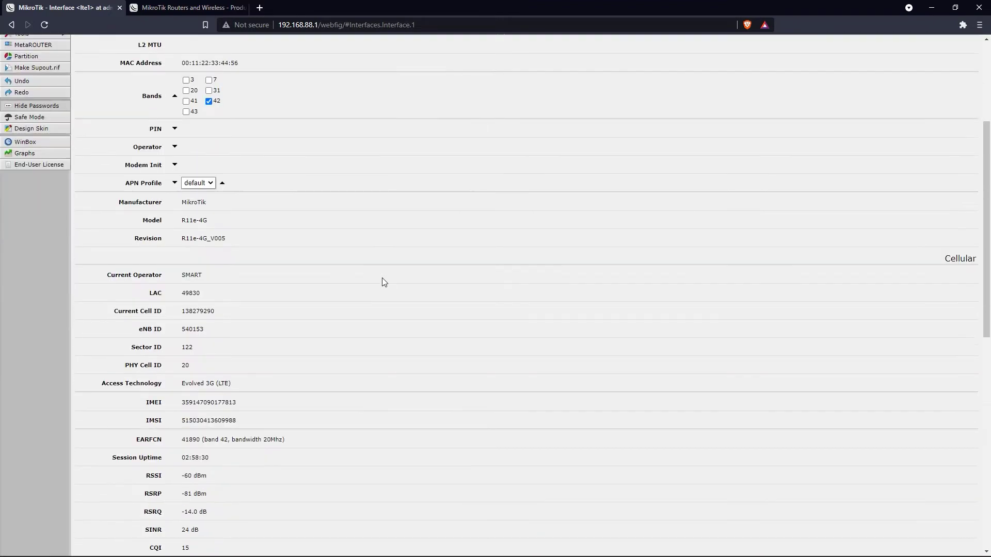
pyautogui.moveTo(179, 256); pyautogui.dragTo(248, 262)
pyautogui.click(317, 280)
pyautogui.scroll(-2, 317, 278)
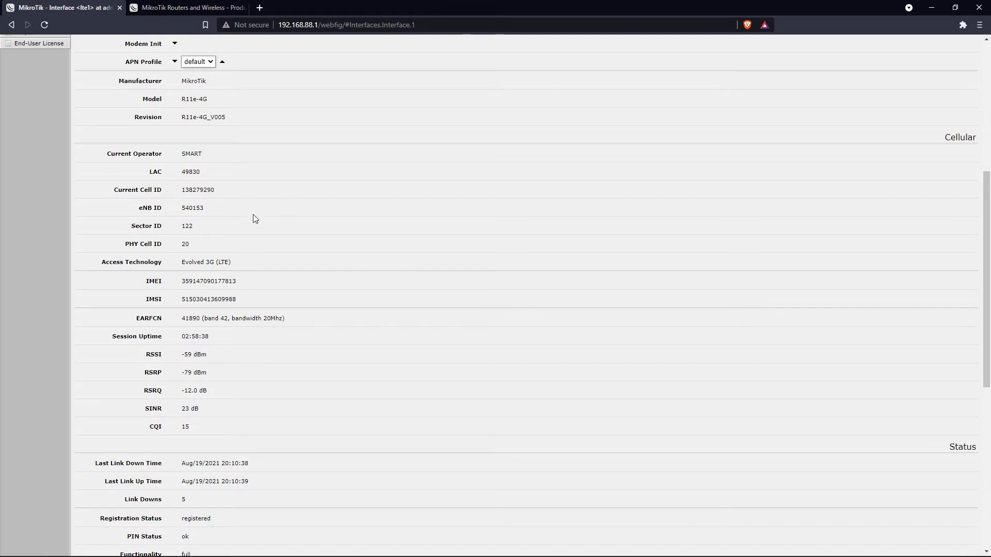
# - Examine the PHY Cell ID and the EARFCN band and bandwidth of the LTE connection
pyautogui.doubleClick(185, 243)
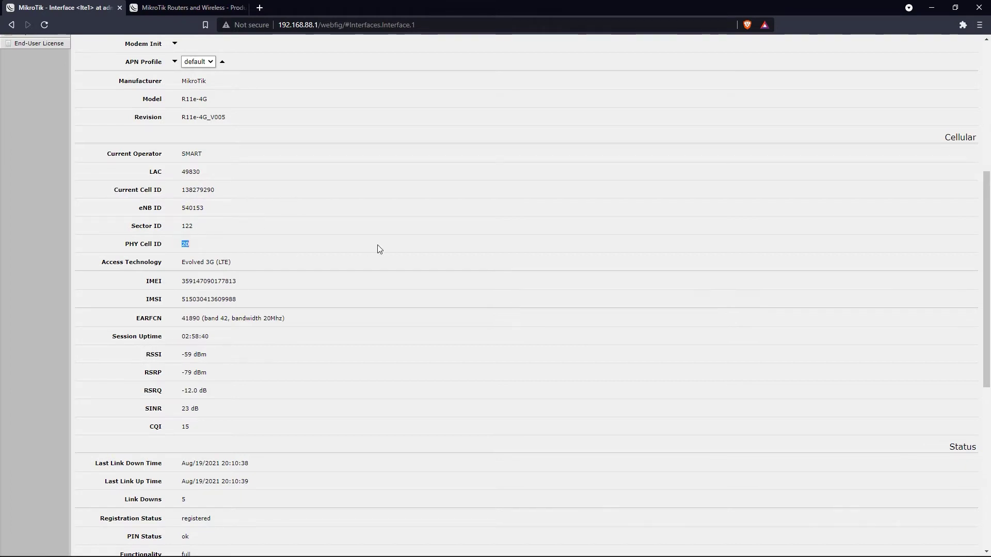
pyautogui.scroll(-1, 377, 244)
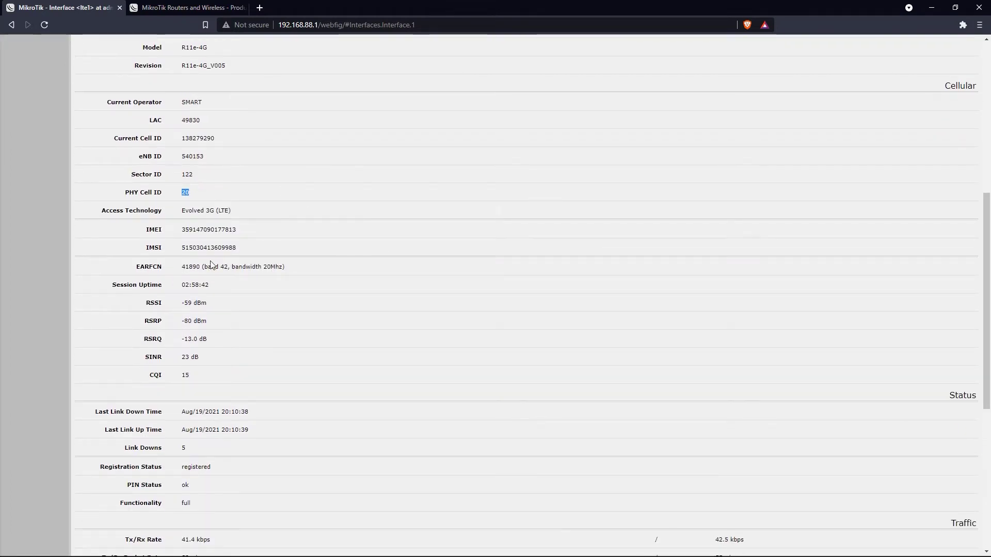
pyautogui.moveTo(180, 267); pyautogui.dragTo(320, 276)
pyautogui.click(318, 272)
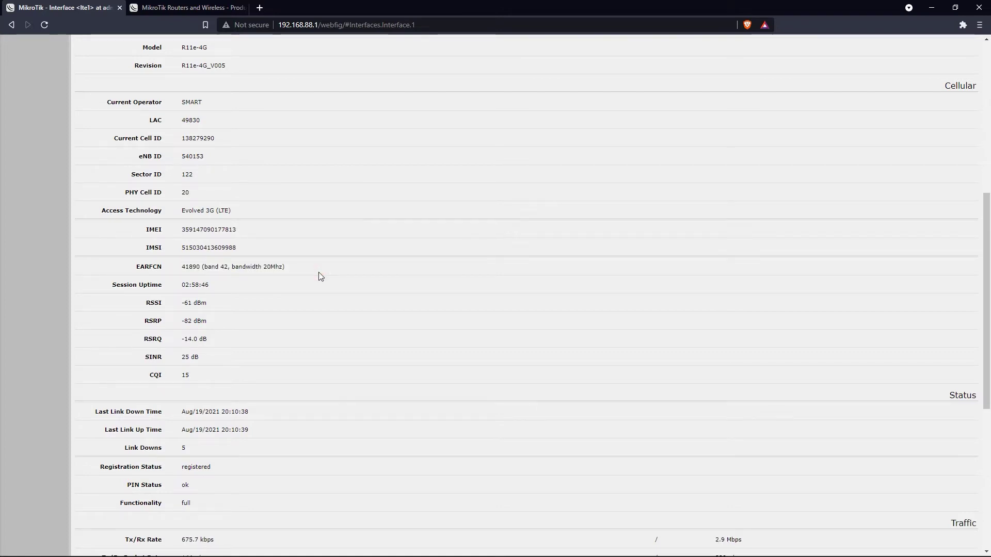
# - Examine the LTE signal readings, including SINR, and the registration status, then return to the interface's general settings
pyautogui.scroll(-2, 209, 261)
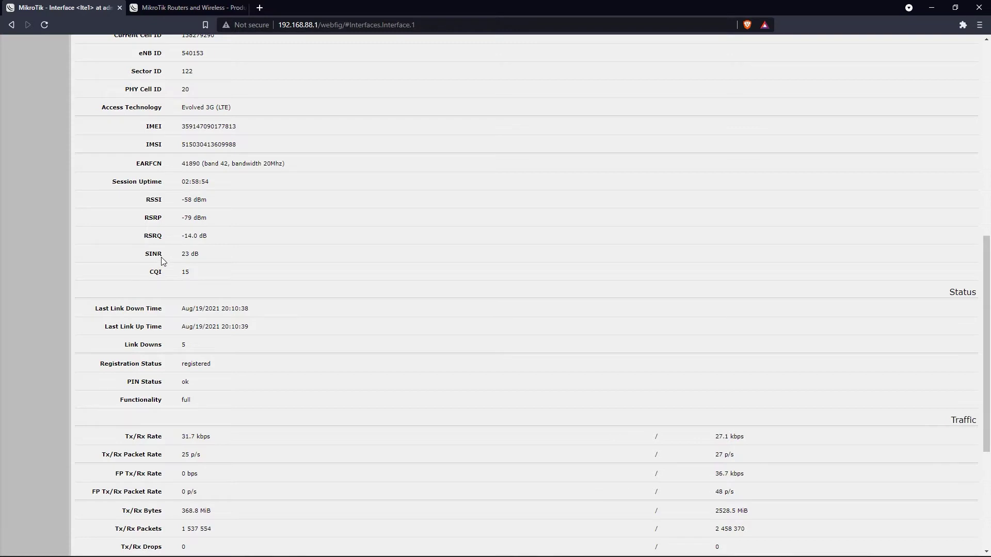
pyautogui.moveTo(181, 255); pyautogui.dragTo(215, 260)
pyautogui.scroll(-2, 237, 258)
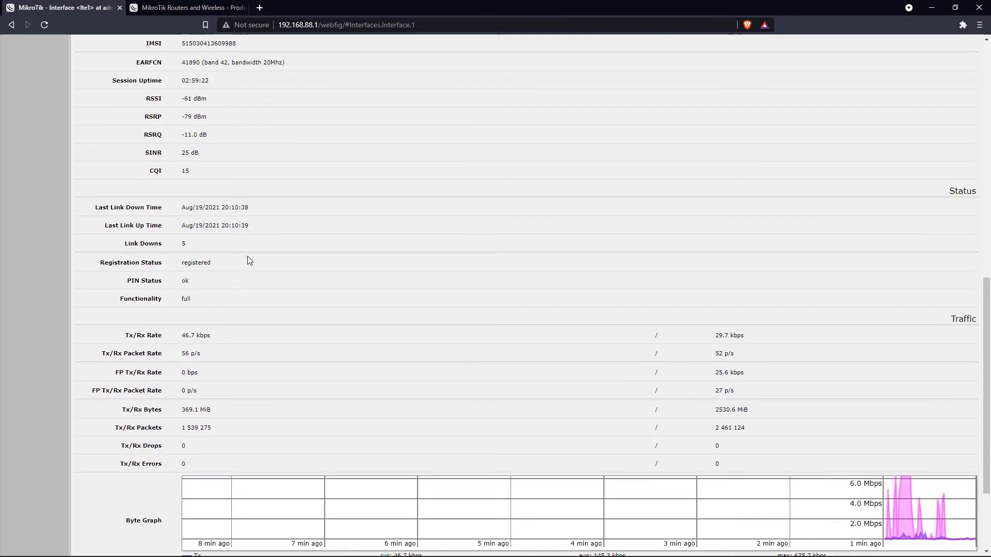
pyautogui.moveTo(176, 261); pyautogui.dragTo(274, 259)
pyautogui.click(275, 259)
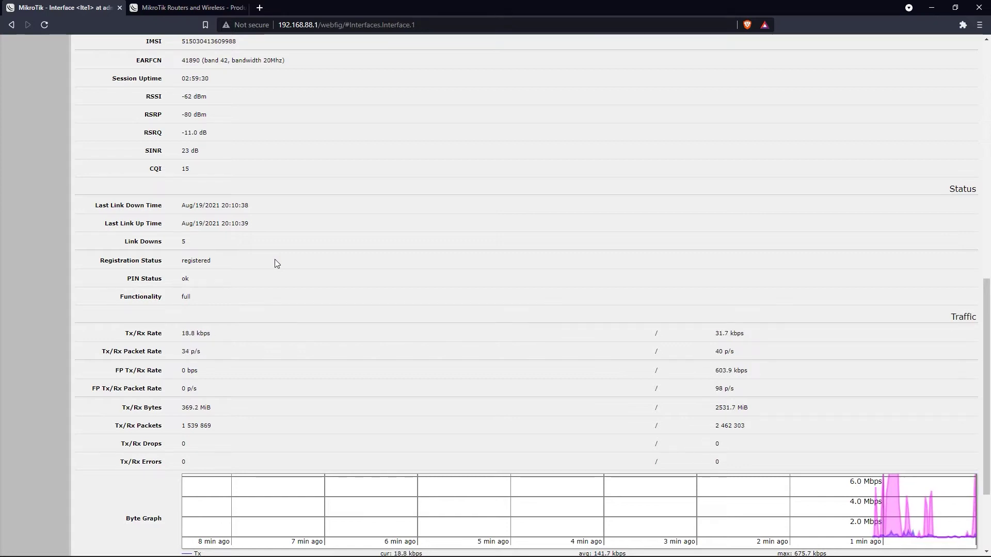
pyautogui.moveTo(184, 262); pyautogui.dragTo(316, 266)
pyautogui.scroll(10, 360, 279)
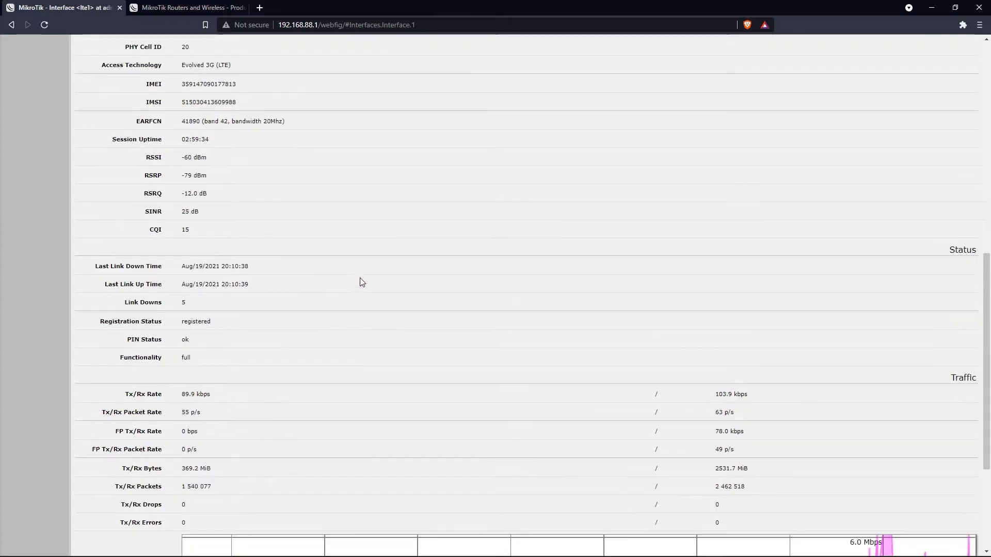
pyautogui.scroll(1, 359, 278)
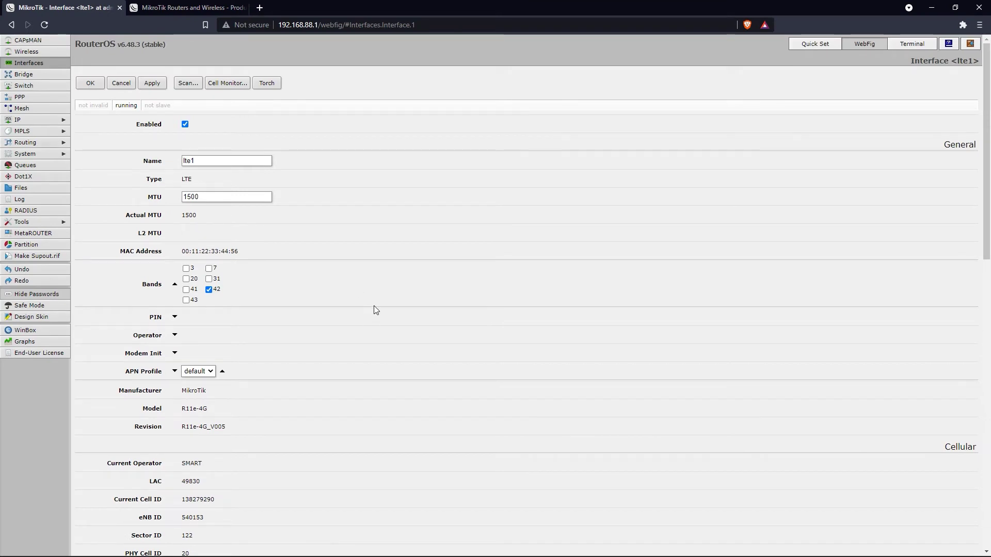
# - Close the lte1 settings, reopen the interface from the interface list and look over its selected band, cellular readings and status
pyautogui.click(91, 81)
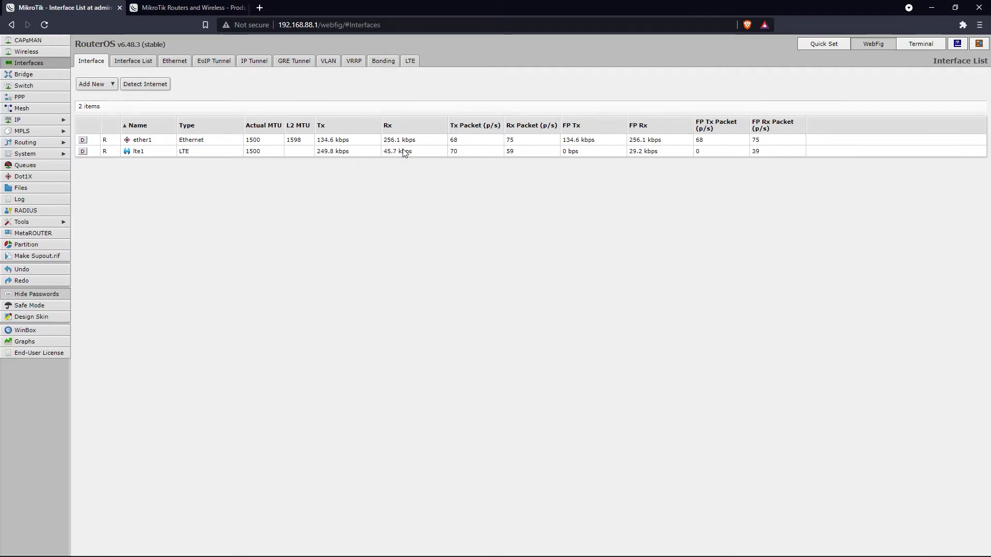
pyautogui.click(393, 153)
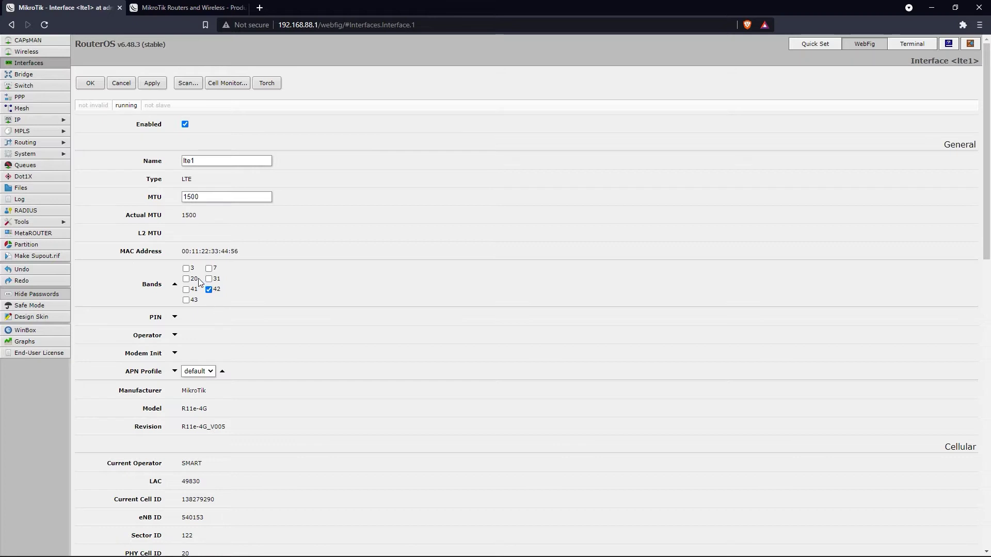
pyautogui.click(307, 284)
pyautogui.scroll(-4, 336, 191)
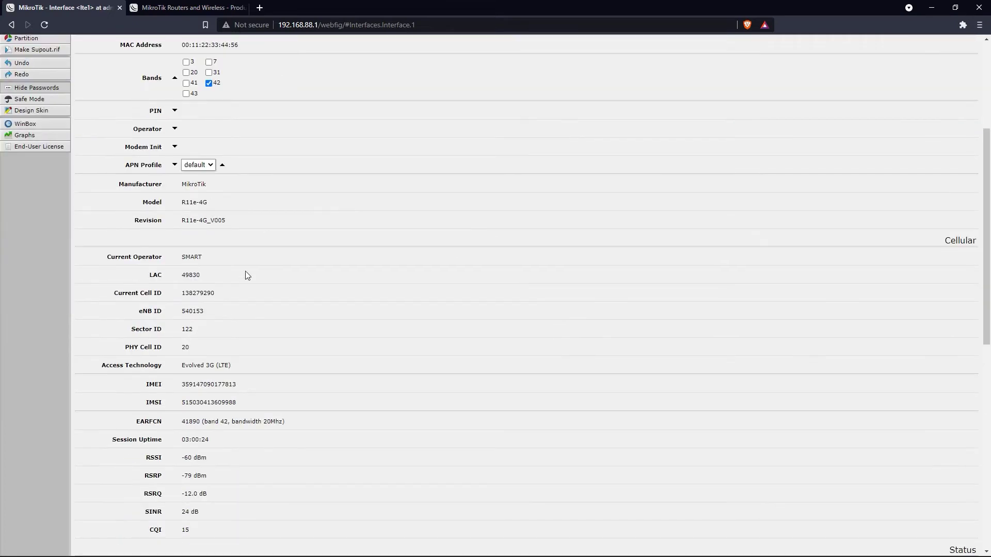
pyautogui.scroll(-3, 229, 263)
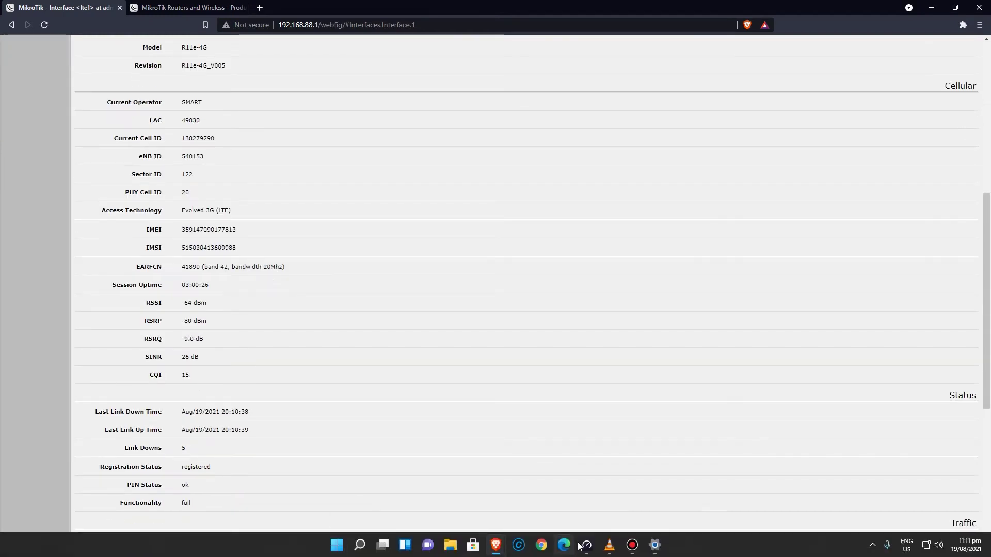
# - Switch to the Speedtest app, run a speed test on band 42, and return to the lte1 page
pyautogui.click(583, 545)
pyautogui.moveTo(886, 224); pyautogui.dragTo(515, 140)
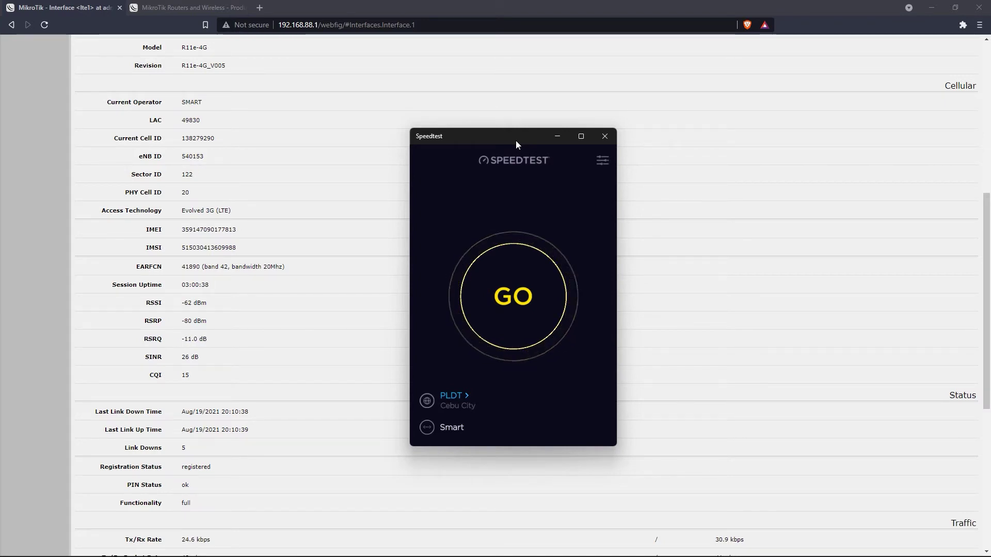
pyautogui.click(528, 284)
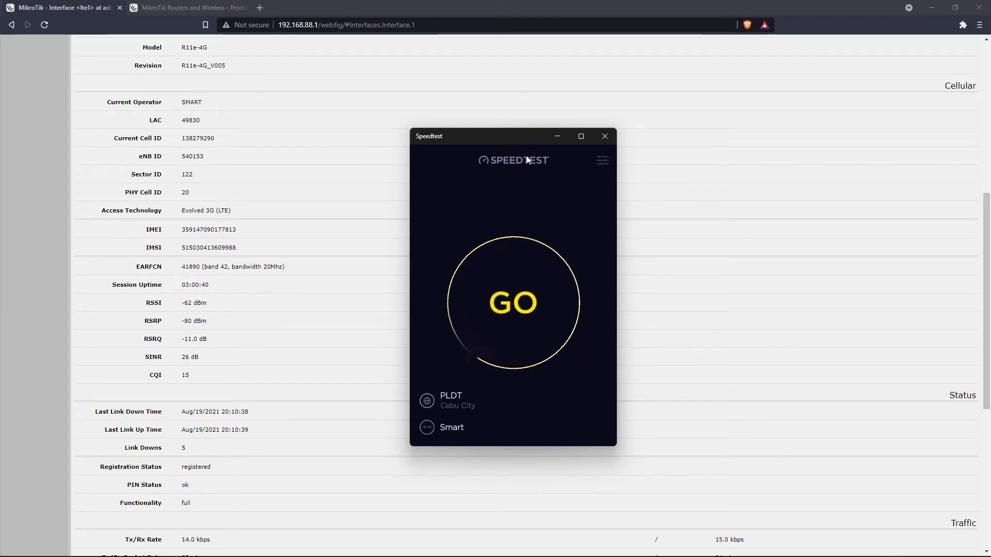
pyautogui.moveTo(516, 139); pyautogui.dragTo(490, 136)
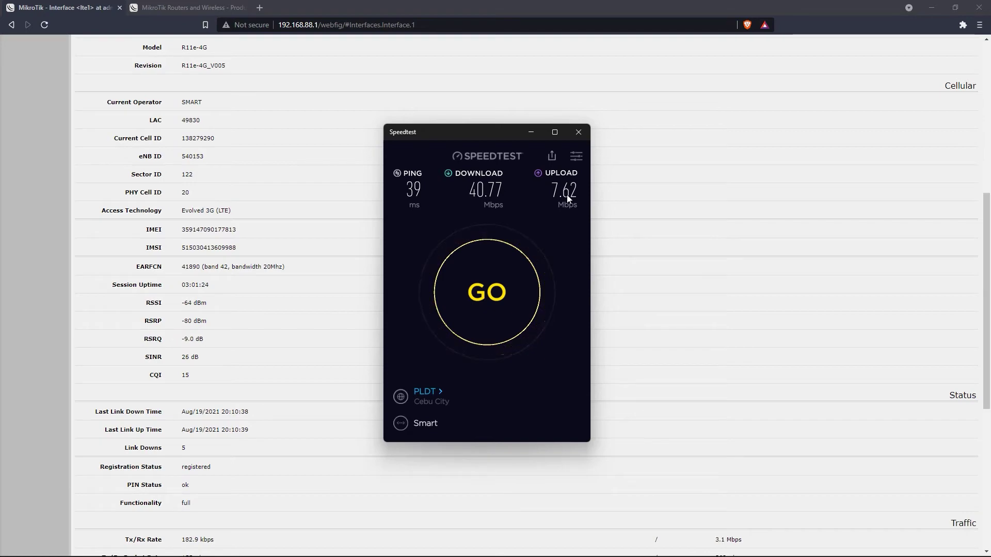
pyautogui.click(361, 197)
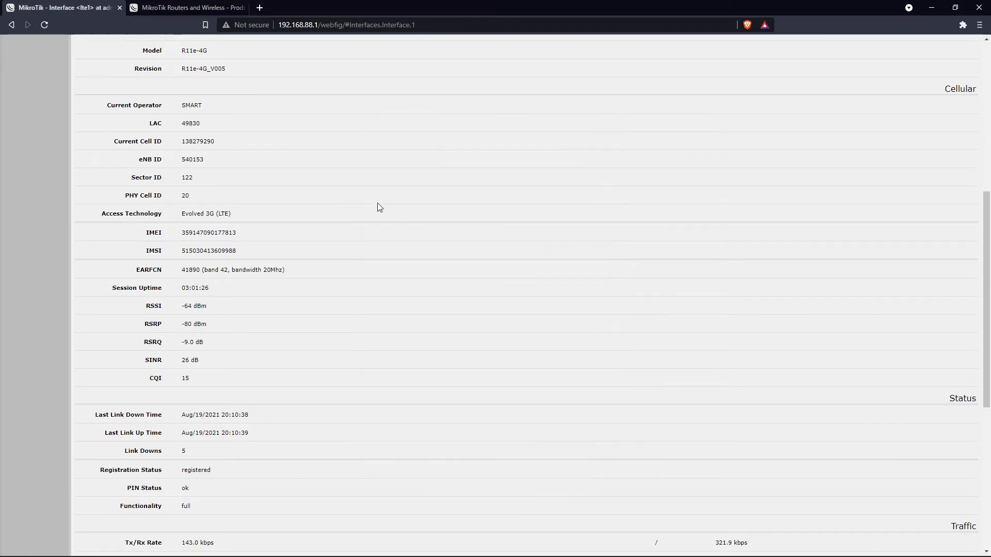
# - Select band 3 instead of band 42 for the lte1 interface and apply the change
pyautogui.scroll(3, 377, 202)
pyautogui.scroll(3, 377, 204)
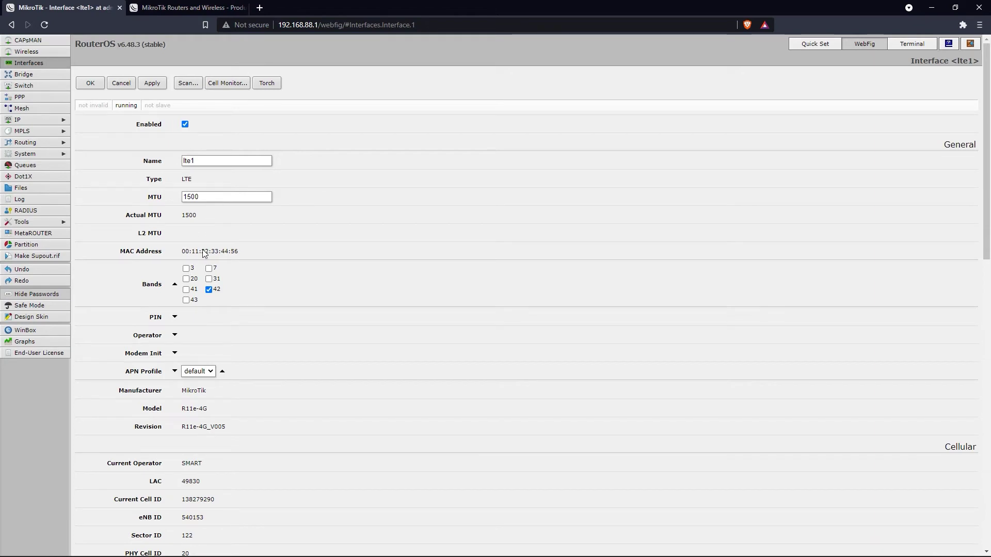
pyautogui.click(186, 268)
pyautogui.click(209, 290)
pyautogui.click(326, 292)
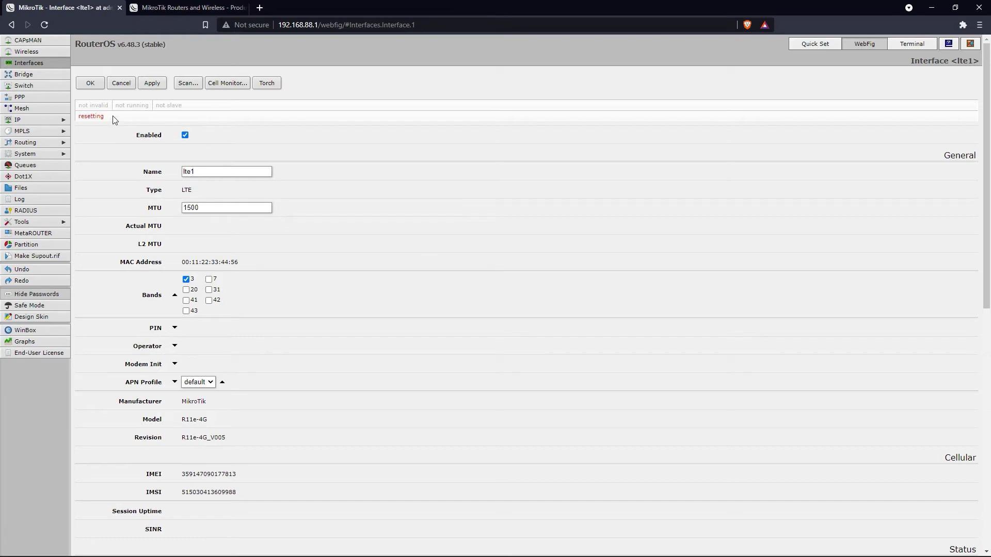
# - Monitor the lte1 interface's resetting flag, cellular details and registration status while it reconnects on band 3
pyautogui.doubleClick(94, 118)
pyautogui.click(436, 165)
pyautogui.scroll(-5, 425, 202)
pyautogui.scroll(-1, 426, 206)
pyautogui.scroll(2, 145, 278)
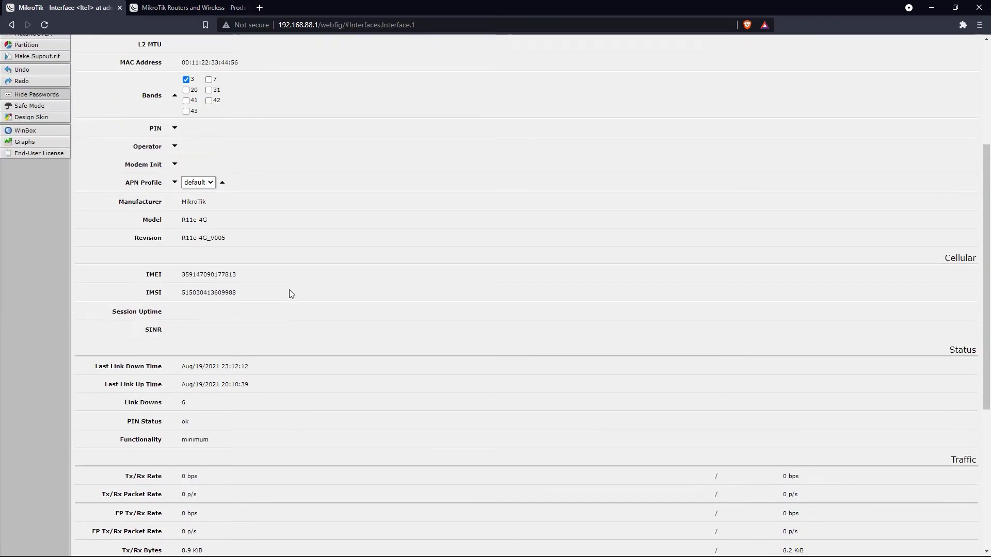
pyautogui.scroll(4, 287, 293)
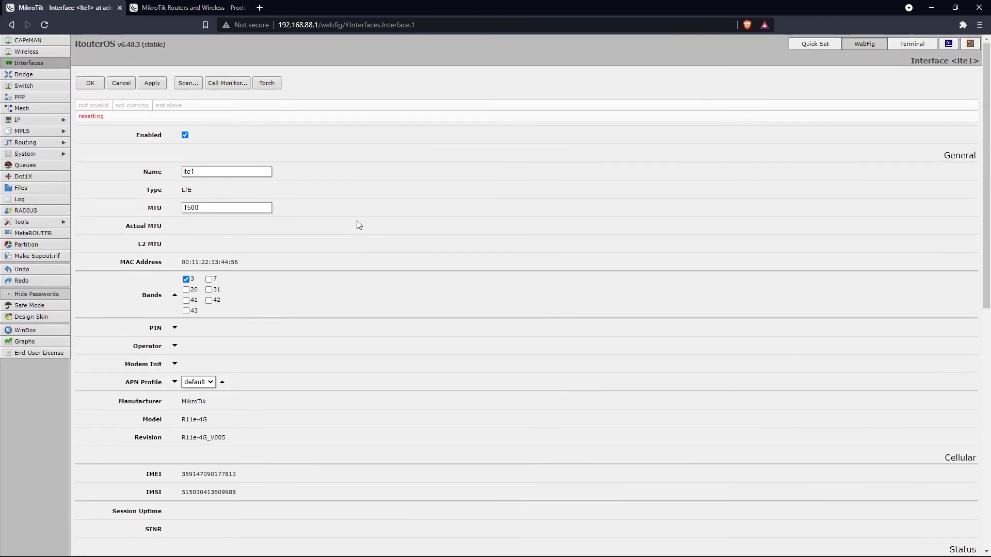
pyautogui.scroll(-4, 376, 257)
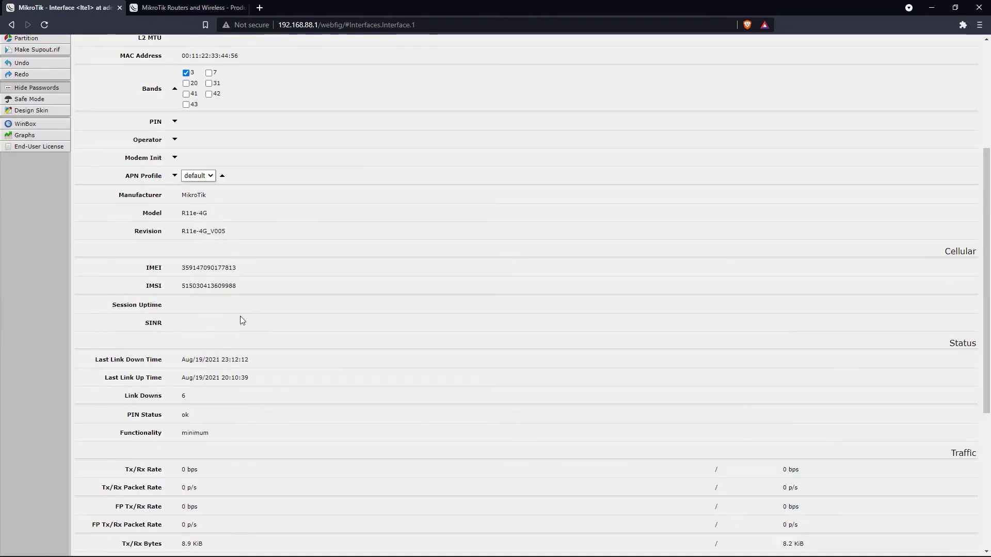
pyautogui.scroll(3, 249, 309)
pyautogui.scroll(1, 255, 312)
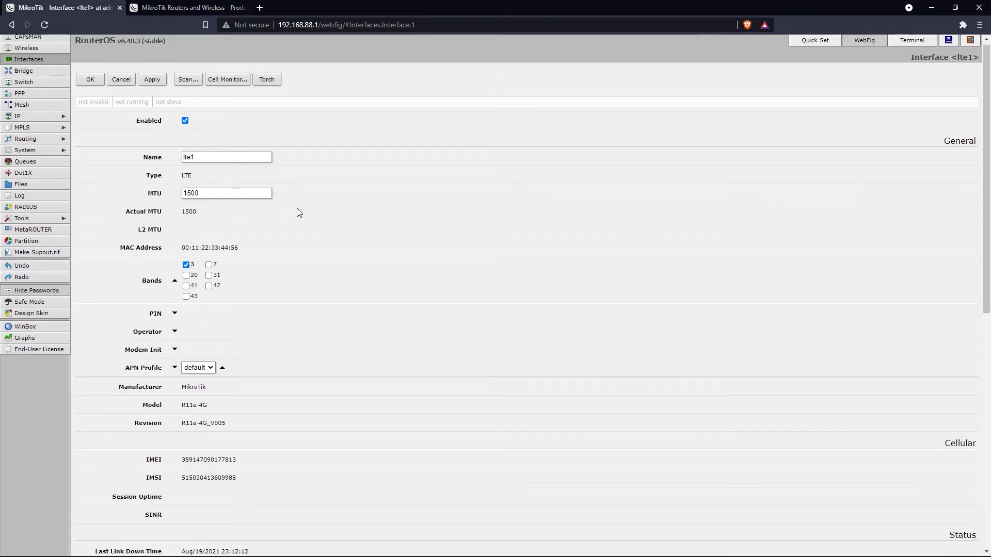
pyautogui.scroll(-4, 309, 222)
pyautogui.scroll(-3, 339, 254)
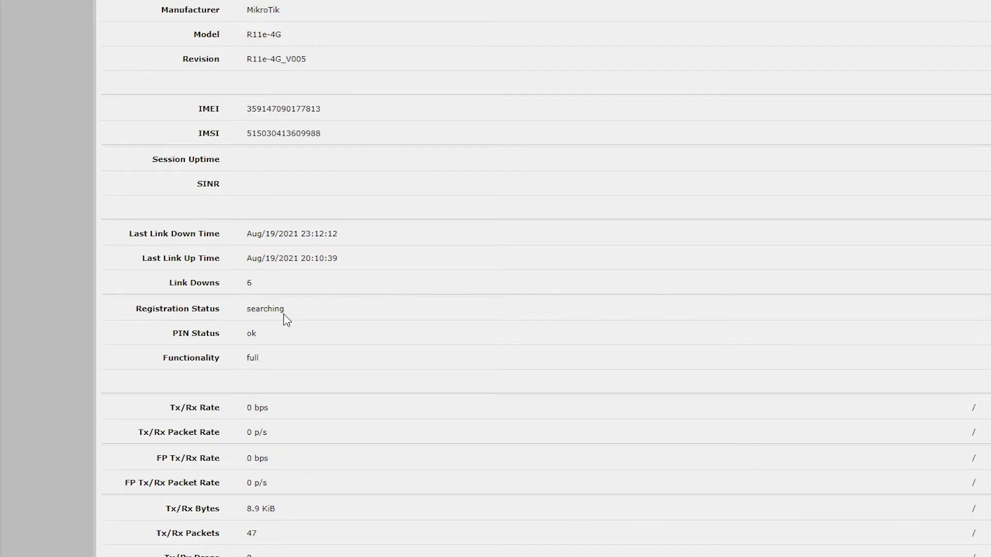
pyautogui.scroll(2, 468, 293)
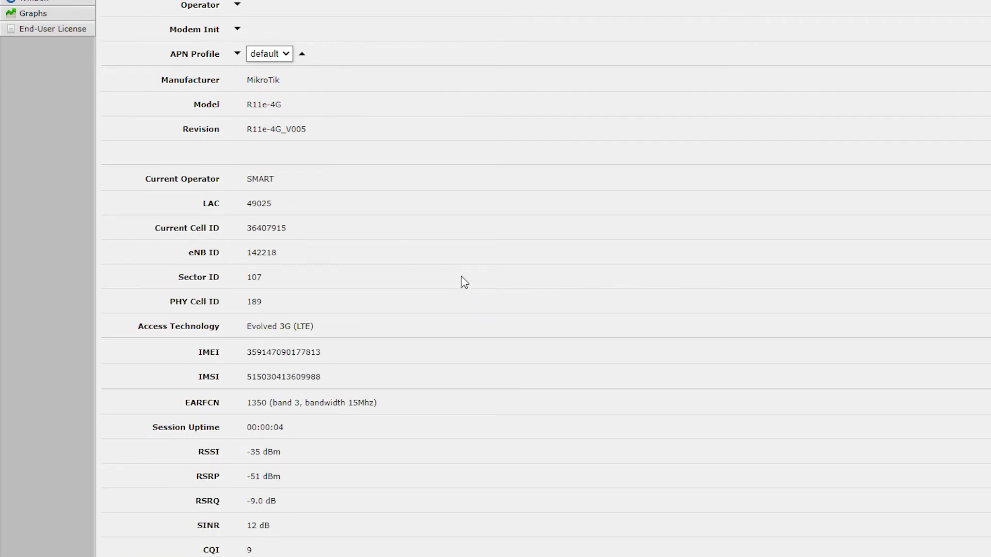
# - Examine the current operator, registration status, EARFCN band and bandwidth, and SINR of the band 3 connection
pyautogui.moveTo(248, 181); pyautogui.dragTo(327, 181)
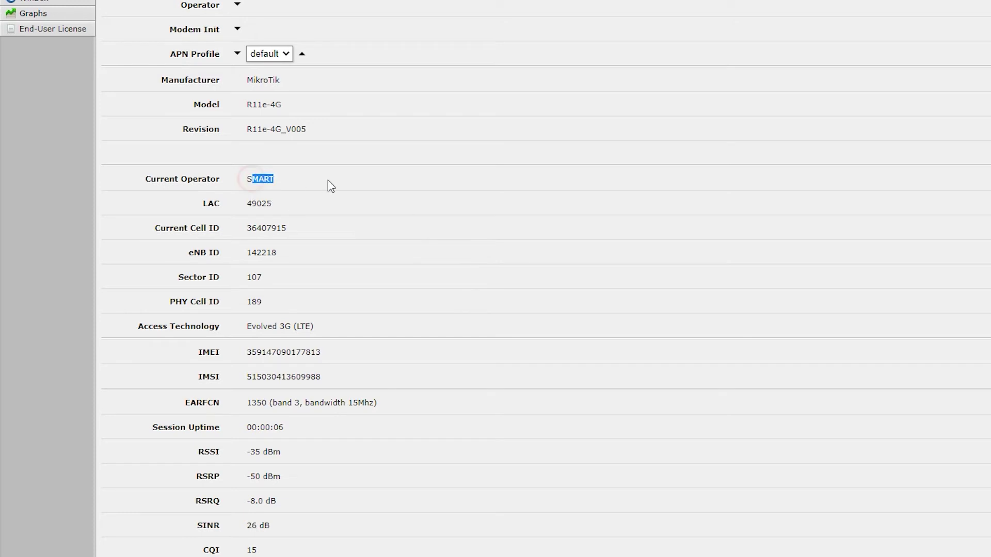
pyautogui.scroll(-3, 472, 312)
pyautogui.scroll(-2, 413, 356)
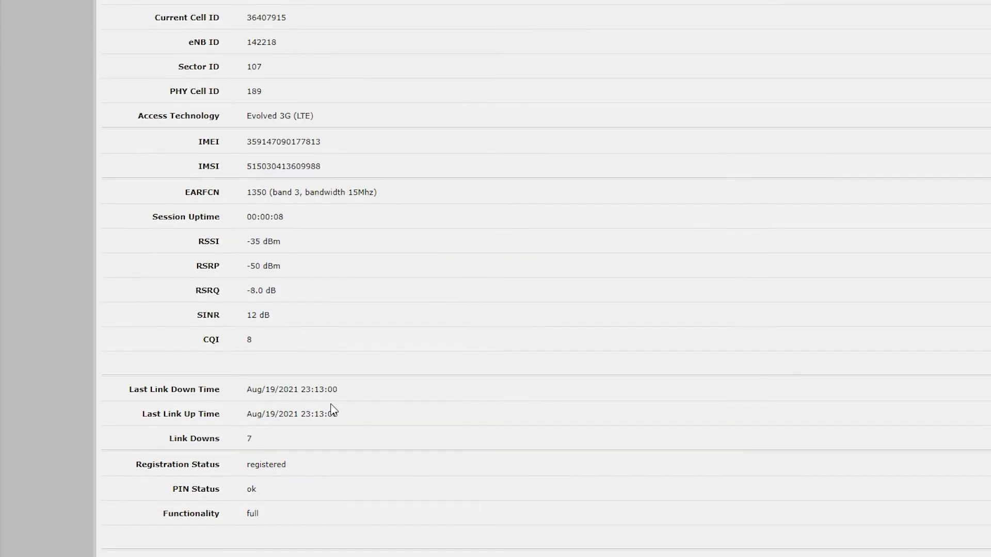
pyautogui.doubleClick(251, 466)
pyautogui.click(449, 285)
pyautogui.scroll(3, 418, 290)
pyautogui.moveTo(247, 333); pyautogui.dragTo(416, 349)
pyautogui.click(408, 372)
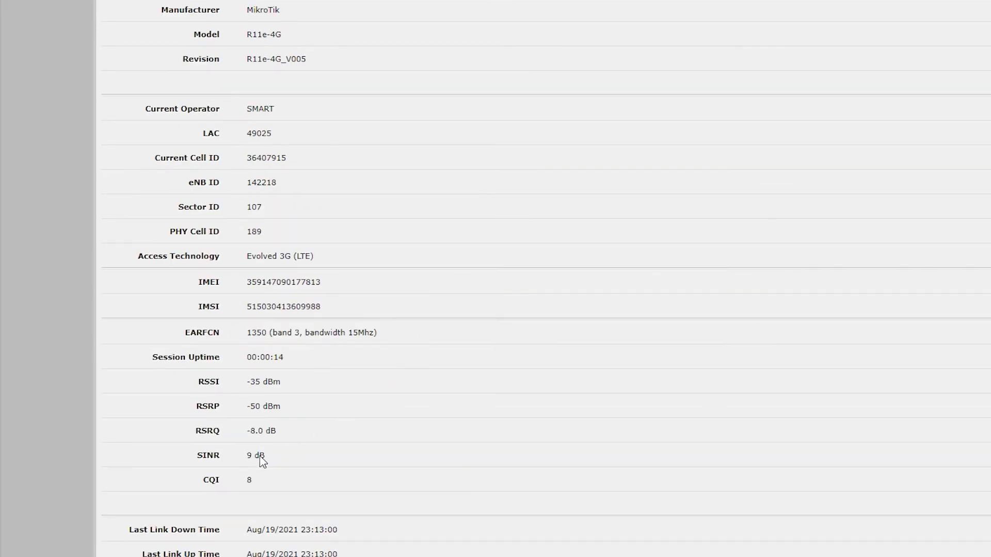
pyautogui.moveTo(247, 457); pyautogui.dragTo(289, 460)
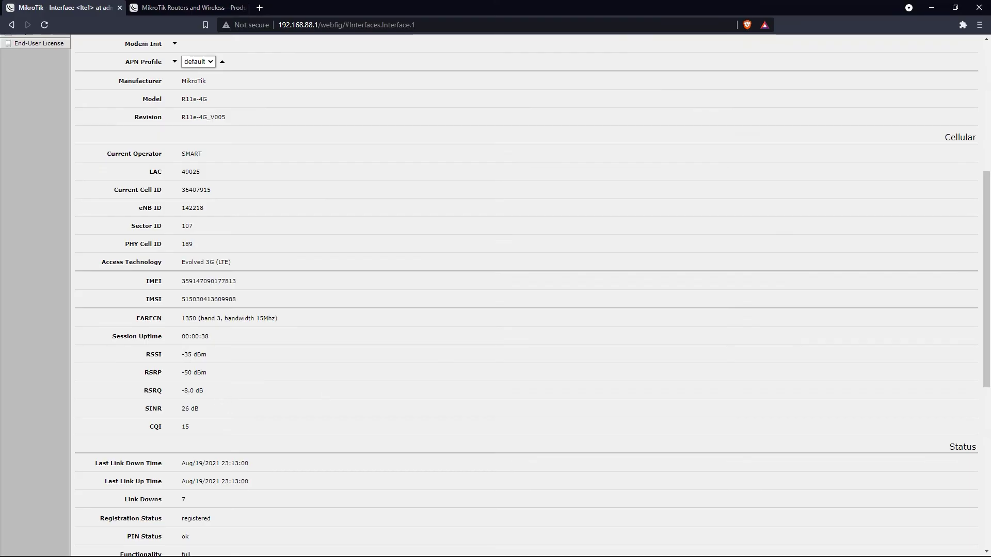
# - Run a speed test in the Speedtest app on band 3, and return to the lte1 page
pyautogui.click(587, 545)
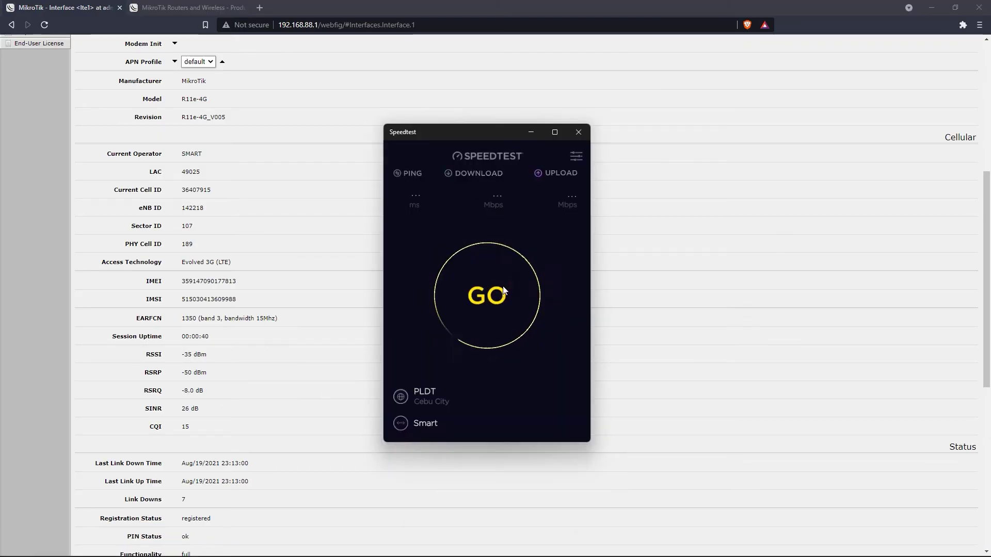
pyautogui.click(519, 338)
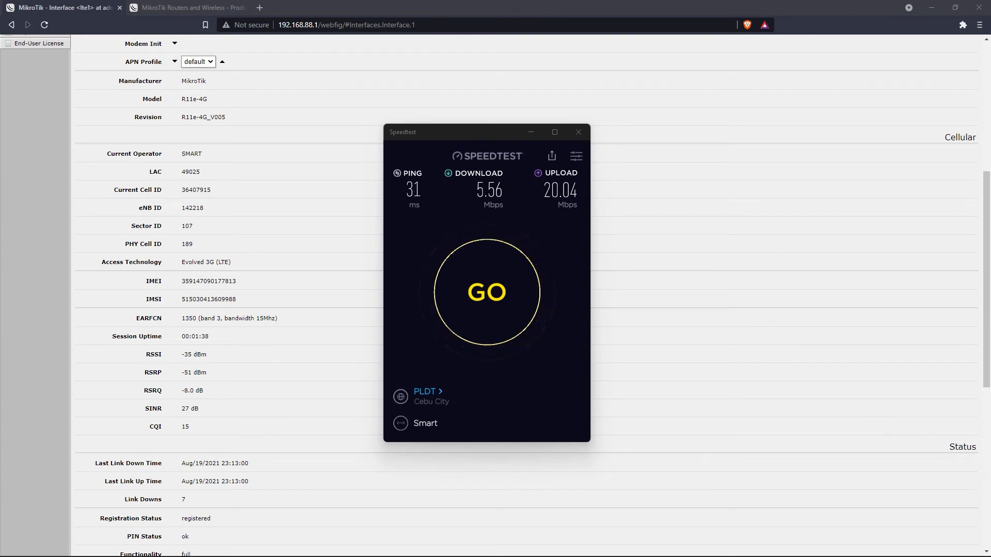
pyautogui.click(238, 186)
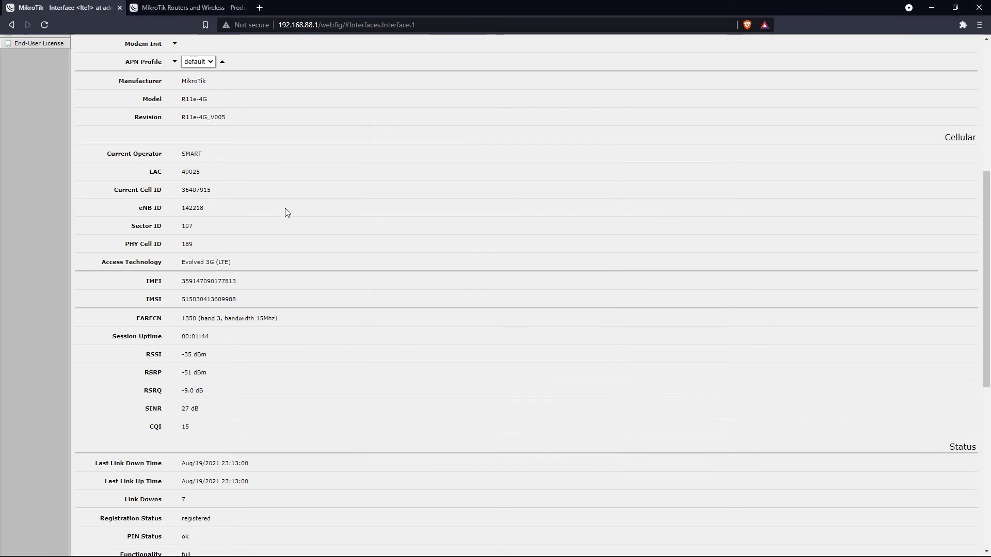
# - Set the lte1 interface back to band 42 only and apply the change
pyautogui.scroll(6, 287, 213)
pyautogui.click(211, 290)
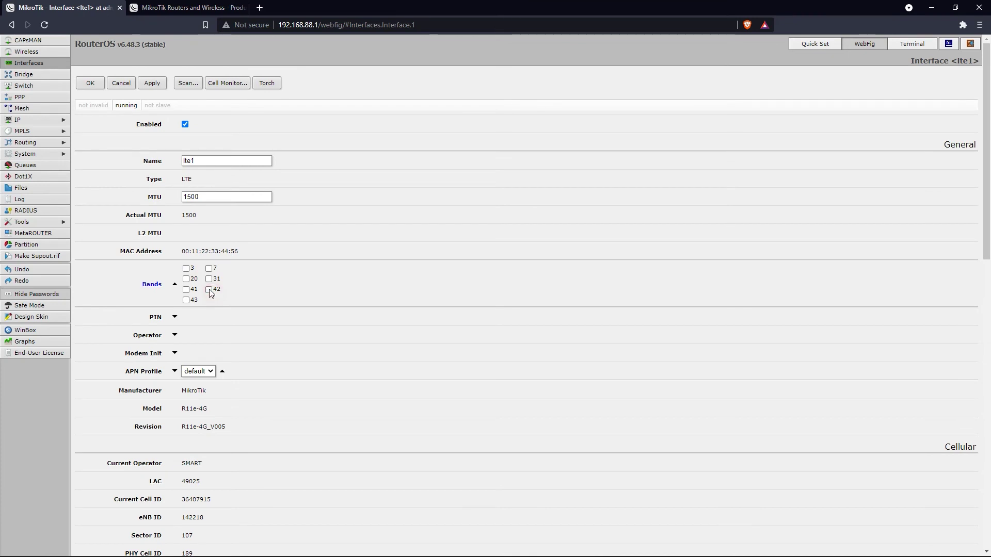
pyautogui.click(150, 85)
# - Check the cellular details on band 42 and run another speed test in the Speedtest app
pyautogui.scroll(-2, 491, 267)
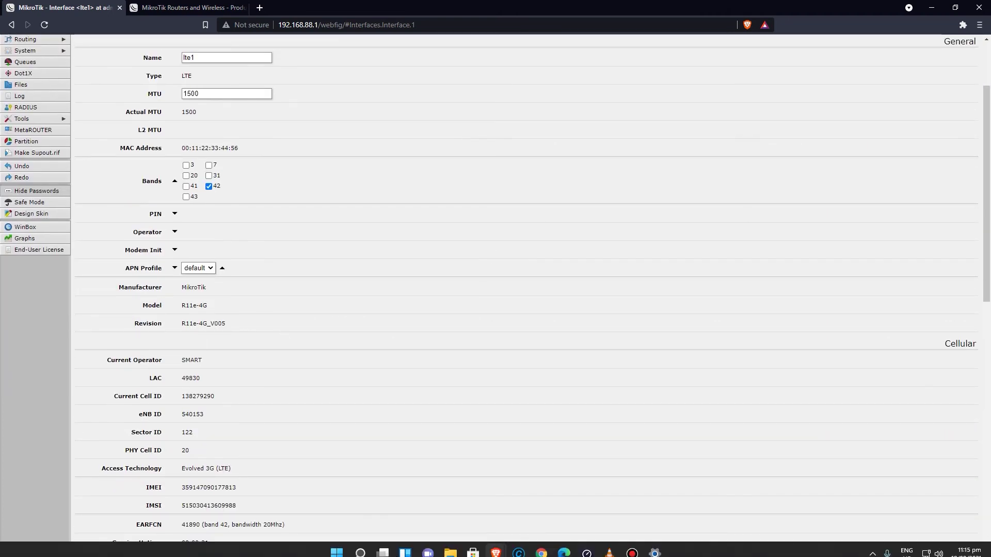
pyautogui.click(565, 548)
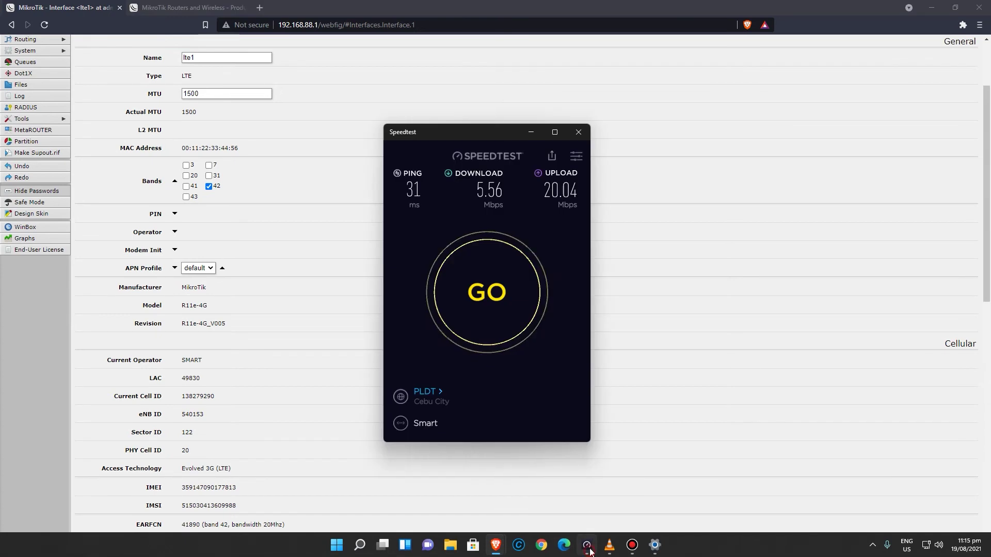
pyautogui.click(514, 309)
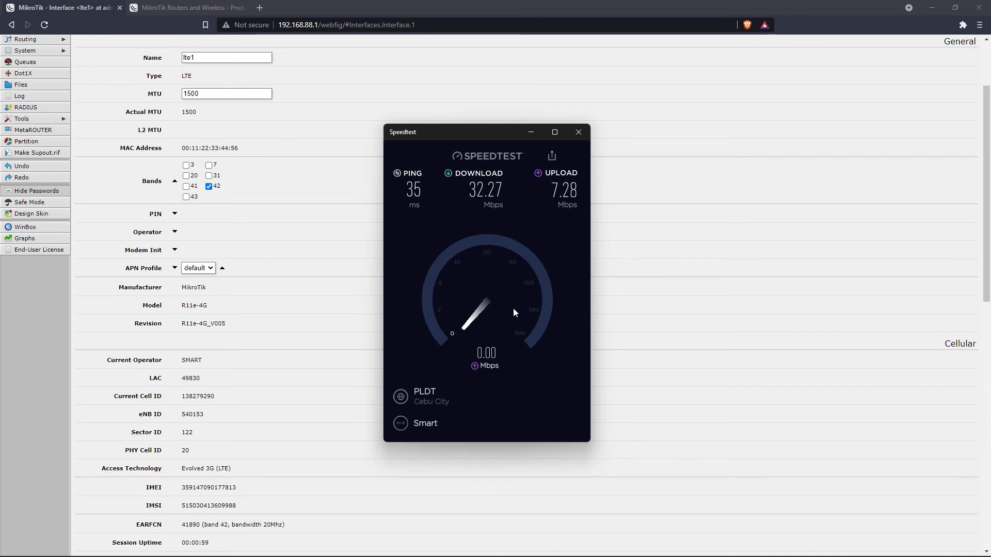
# - Run a speed test on fast.com in a new browser tab and show its detailed latency and upload results
pyautogui.click(259, 7)
pyautogui.write('fast.com')
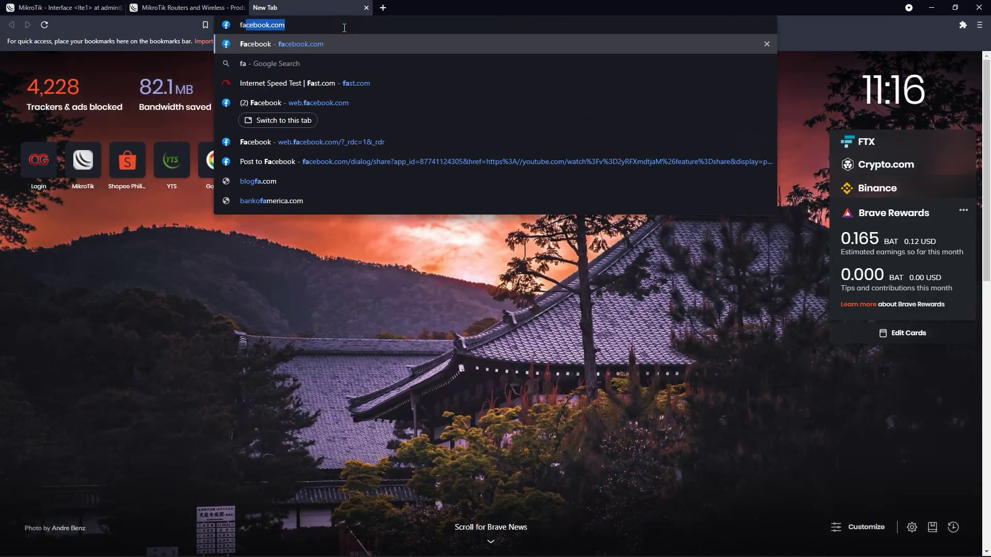
pyautogui.press('Return')
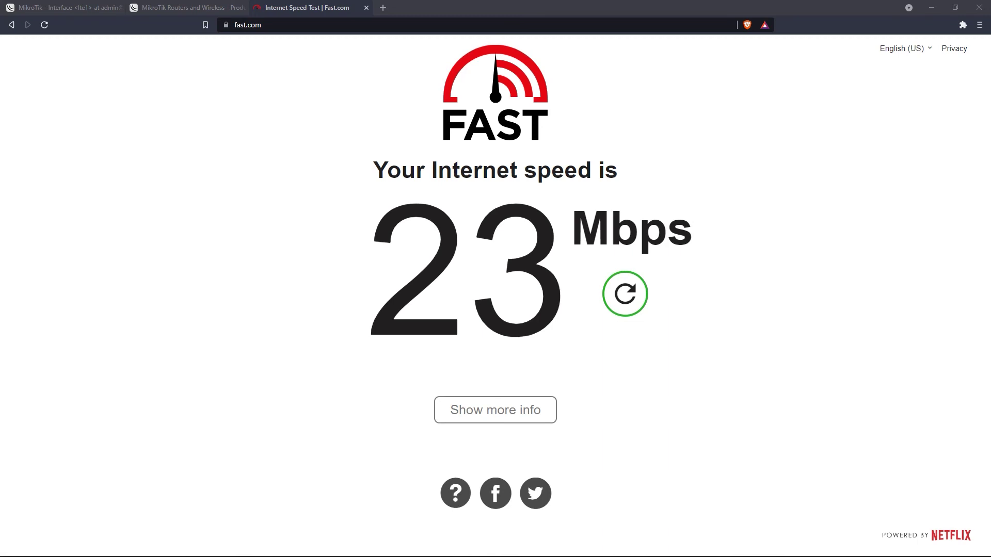
pyautogui.click(537, 411)
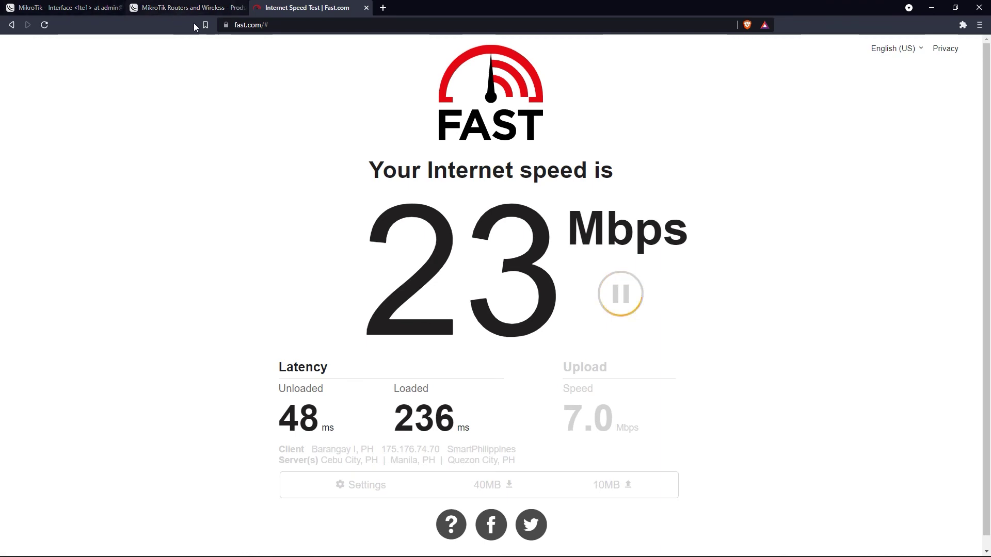
# - Return to the router's WebFig page and show the lte1 interface's general settings
pyautogui.click(182, 8)
pyautogui.click(79, 9)
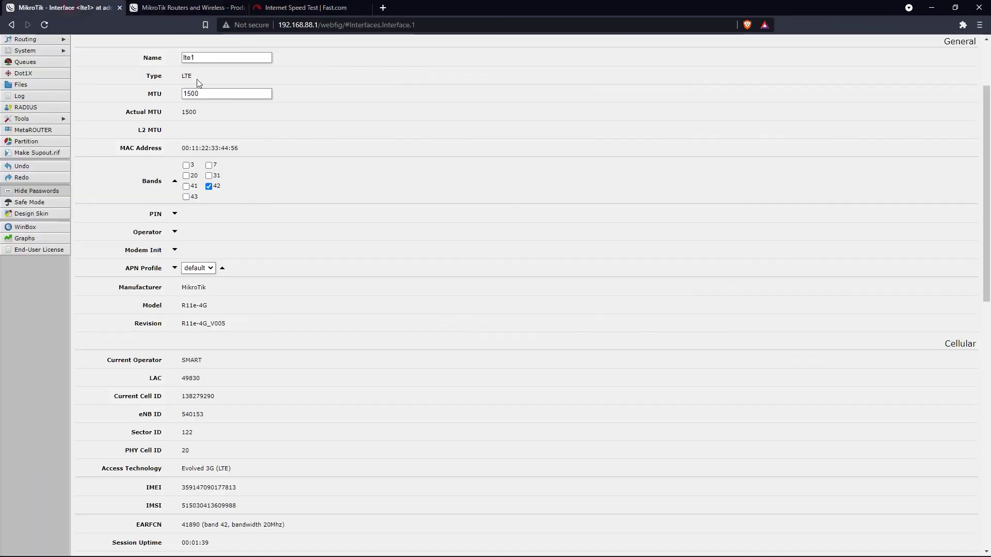
pyautogui.scroll(2, 401, 235)
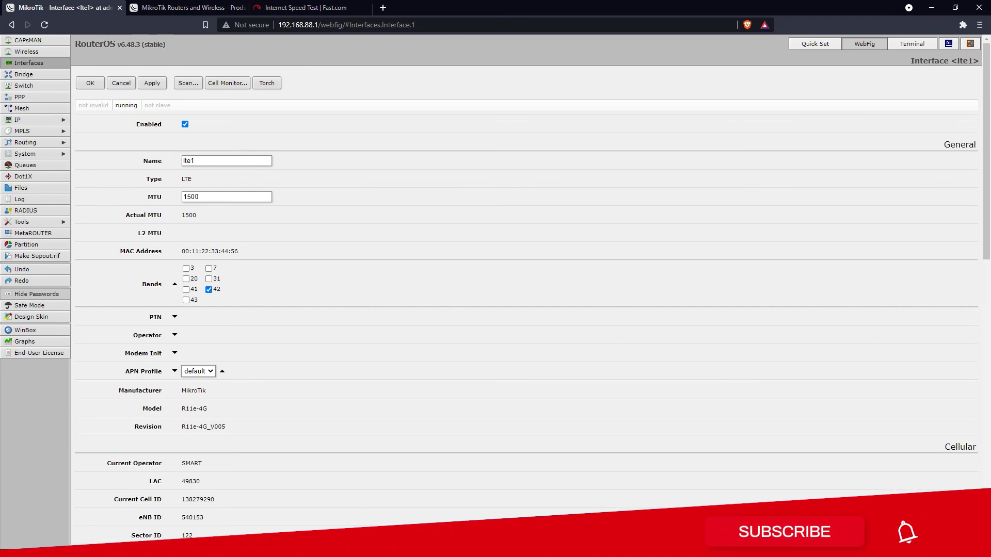
pyautogui.press('super')
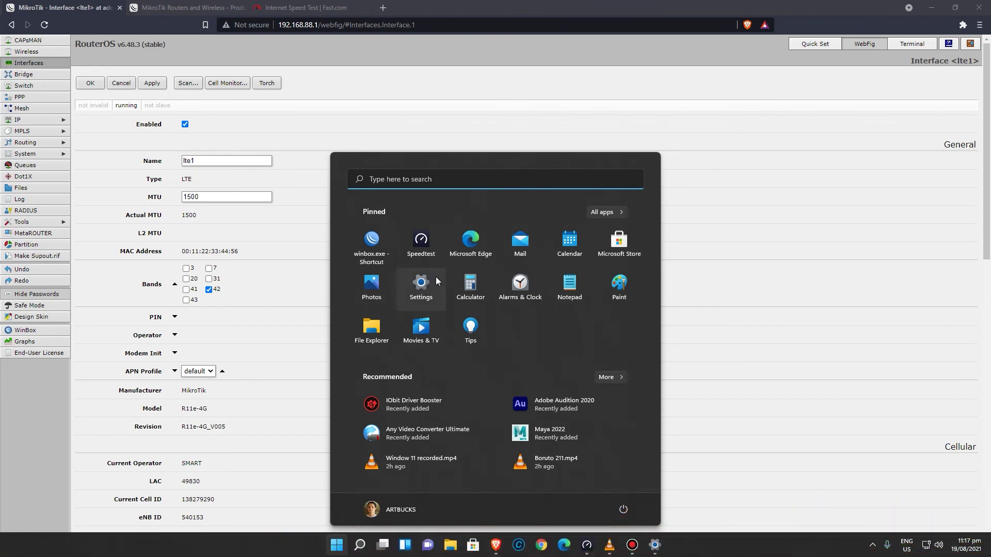
pyautogui.click(777, 331)
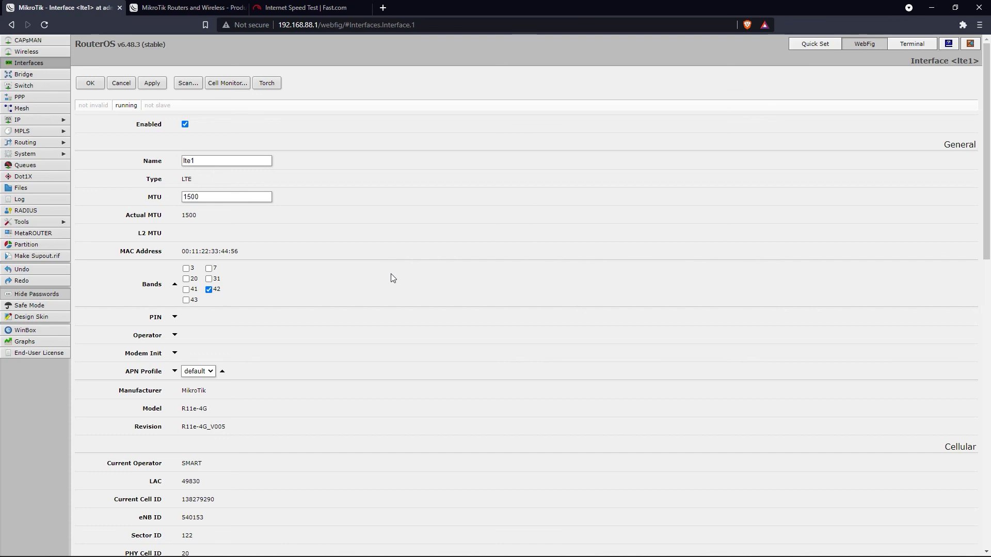
pyautogui.click(394, 269)
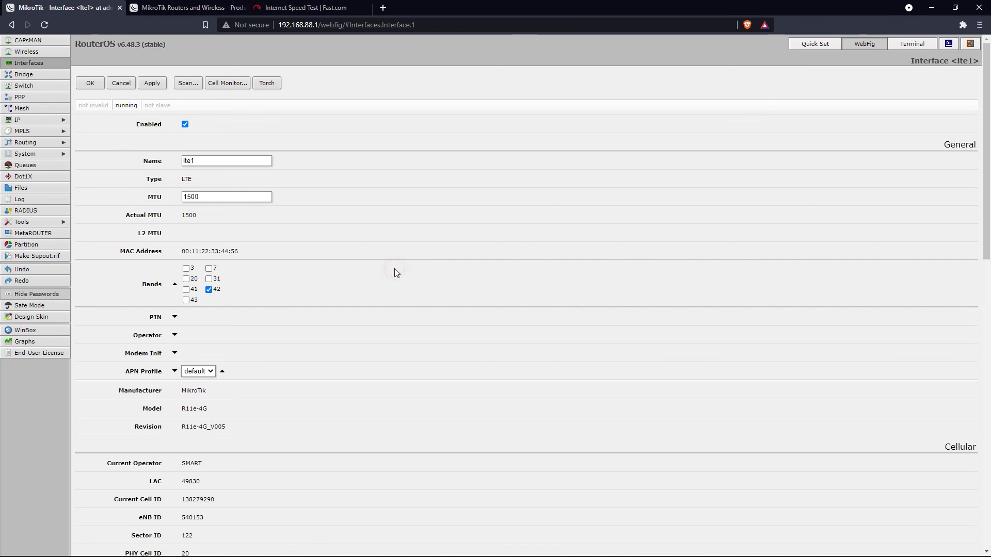